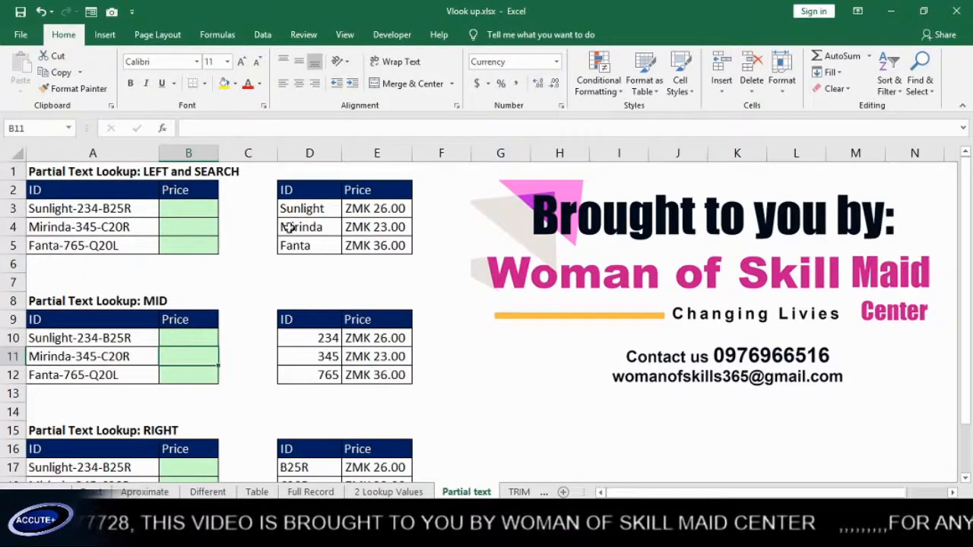
# Highlight the short-ID price table, the full IDs and the empty Price cells to compare them
pyautogui.moveTo(313, 192); pyautogui.dragTo(357, 242)
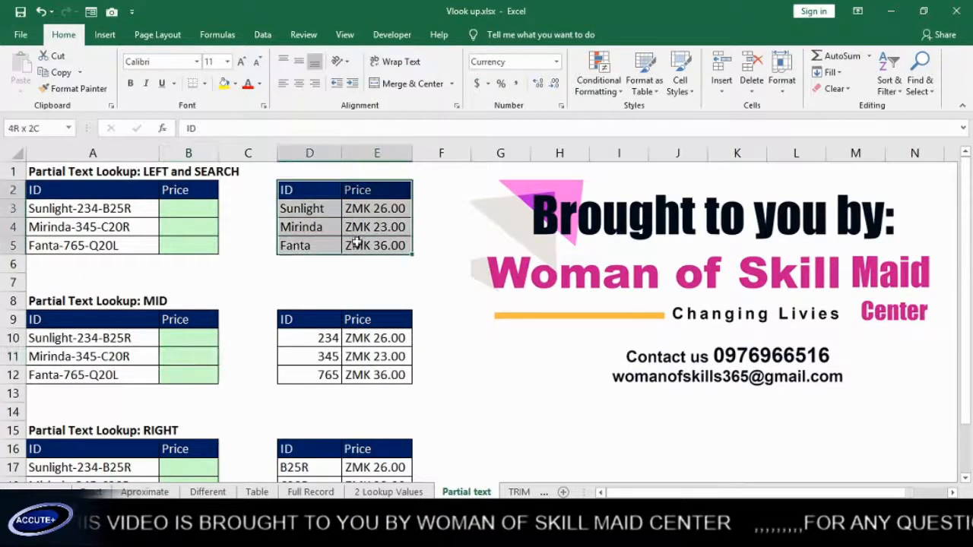
pyautogui.click(312, 220)
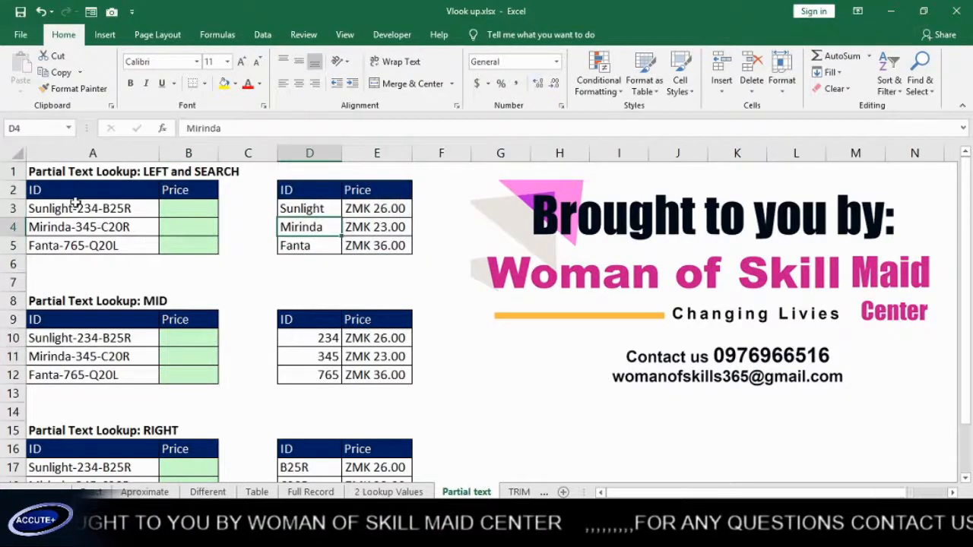
pyautogui.moveTo(76, 204); pyautogui.dragTo(165, 246)
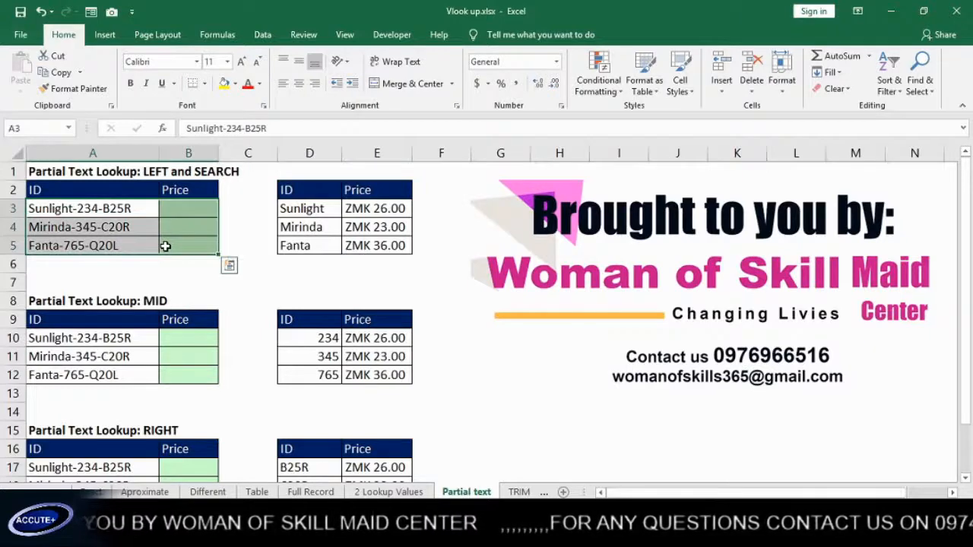
pyautogui.click(80, 213)
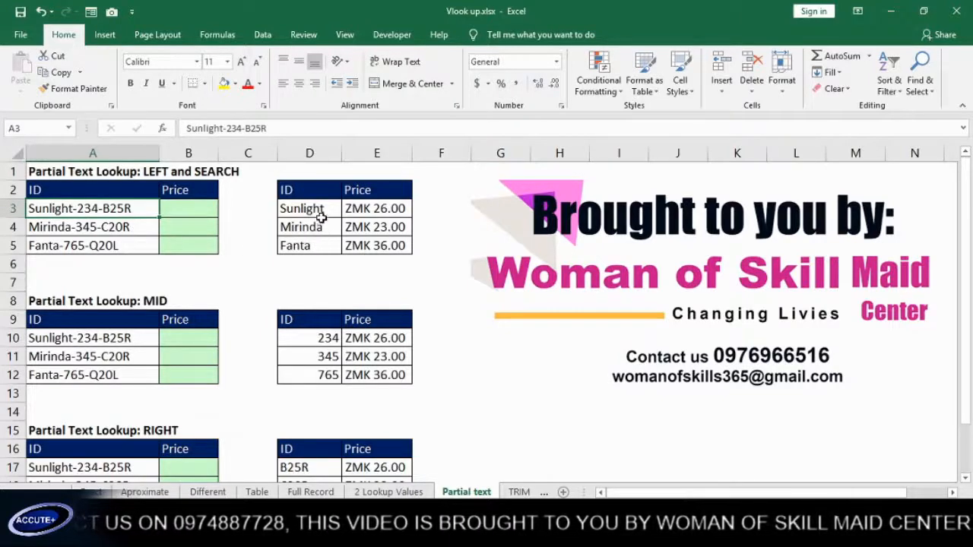
pyautogui.moveTo(321, 210); pyautogui.dragTo(319, 246)
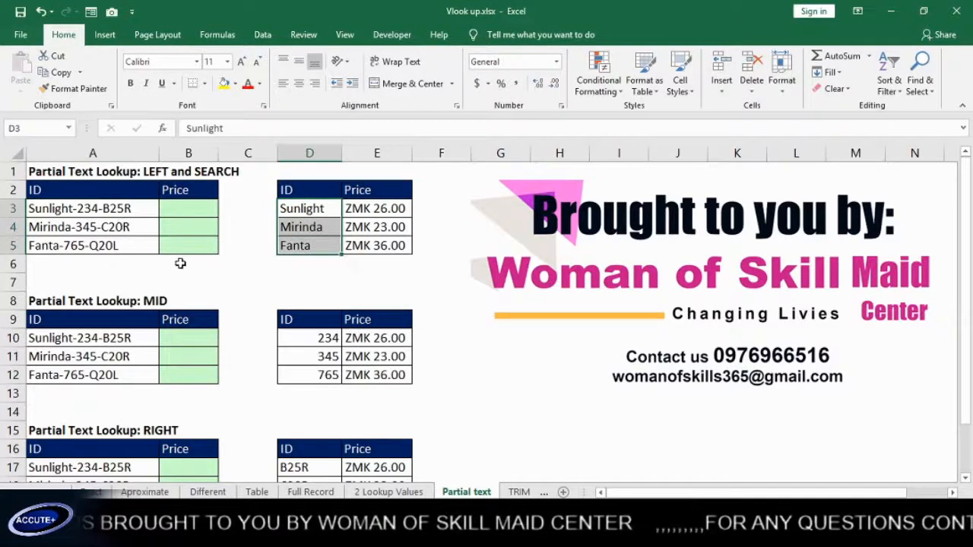
pyautogui.click(231, 282)
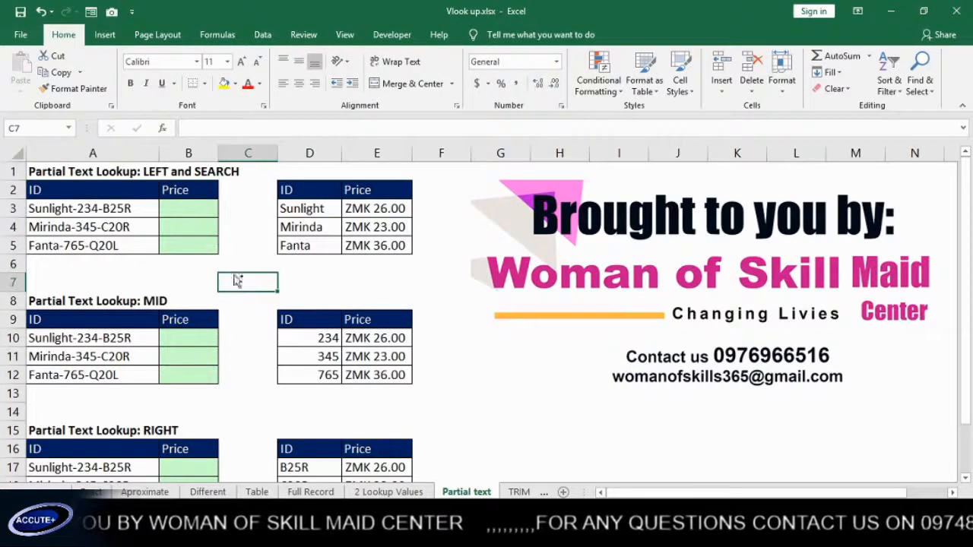
# Zoom in, compare Sunlight-234-B25R in A3 with Sunlight in D3, and start a formula in B3
pyautogui.scroll(2, 236, 282)
pyautogui.scroll(1, 232, 271)
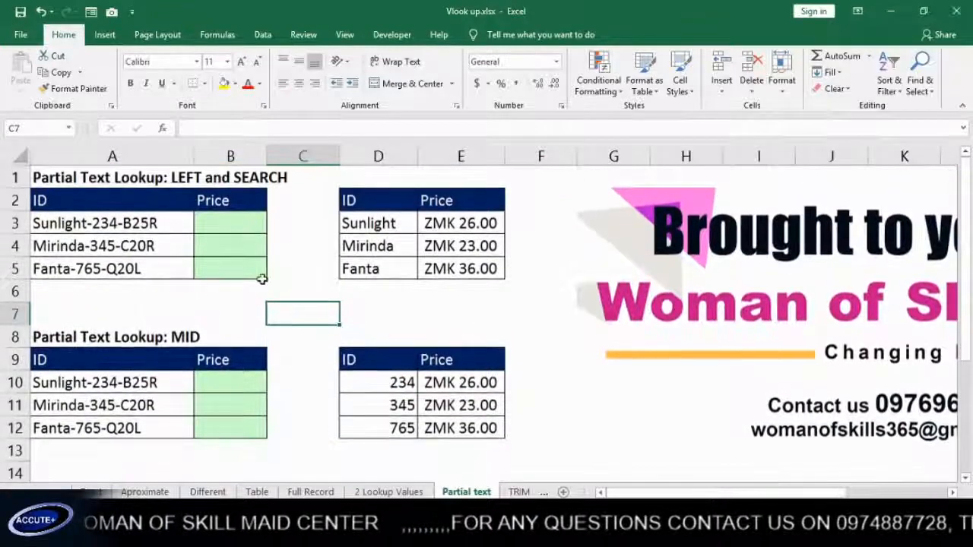
pyautogui.scroll(3, 282, 308)
pyautogui.scroll(1, 282, 303)
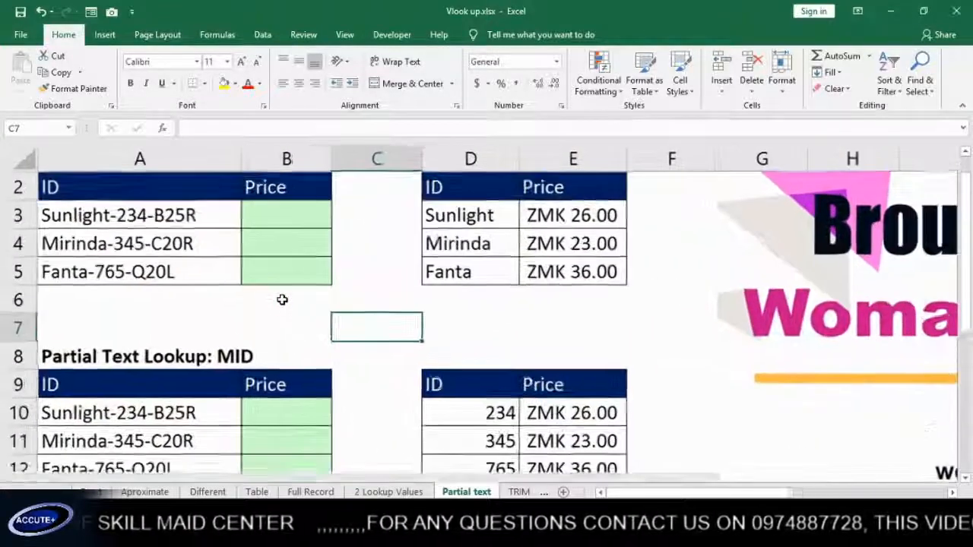
pyautogui.scroll(1, 282, 299)
pyautogui.scroll(1, 282, 300)
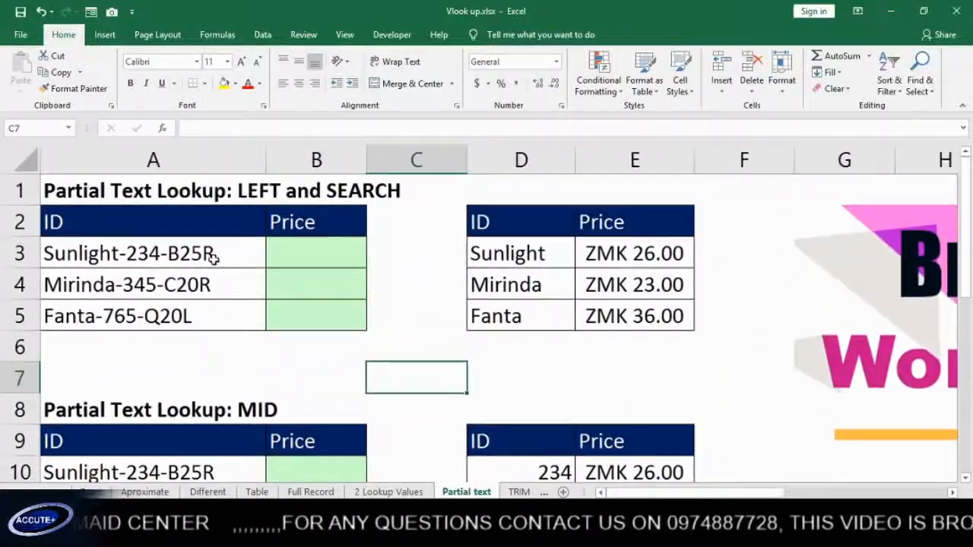
pyautogui.click(303, 253)
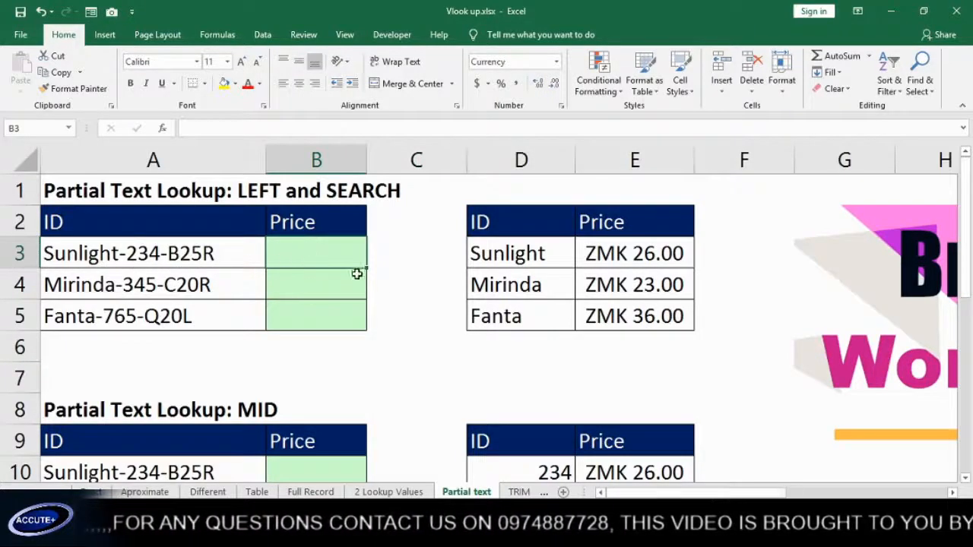
pyautogui.click(142, 259)
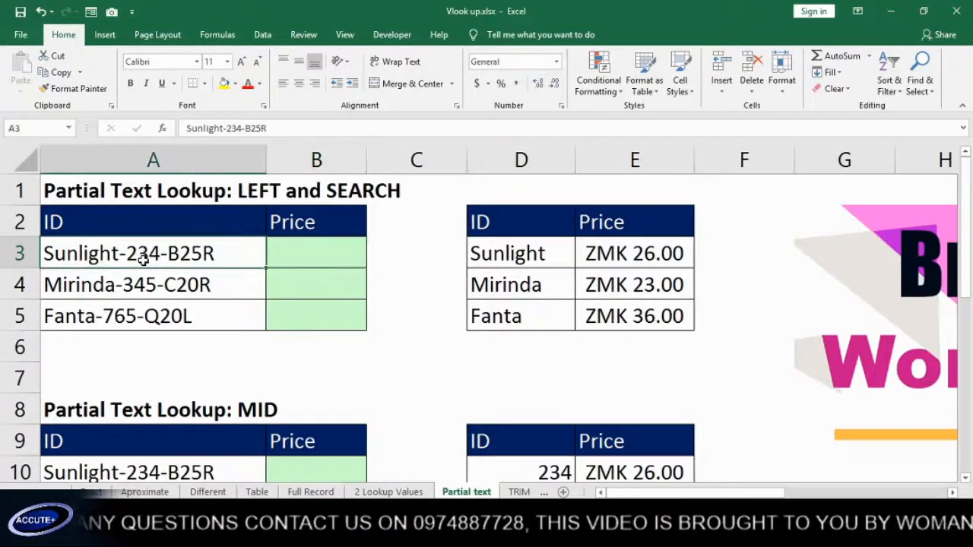
pyautogui.click(529, 261)
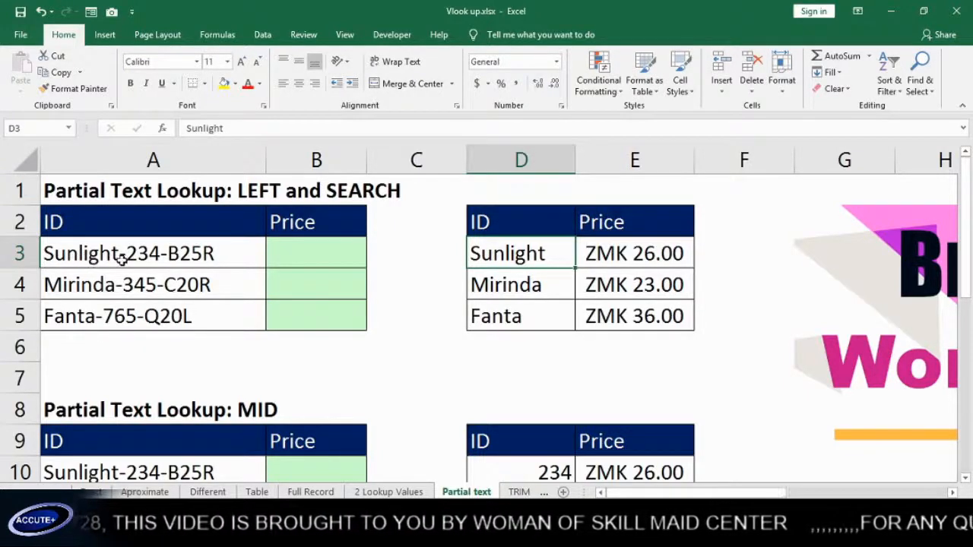
pyautogui.click(279, 257)
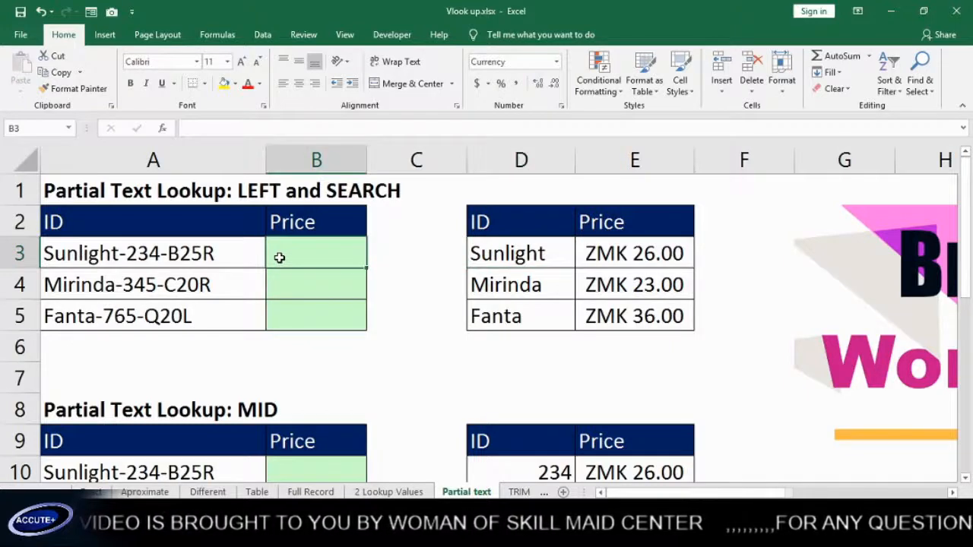
pyautogui.write('=')
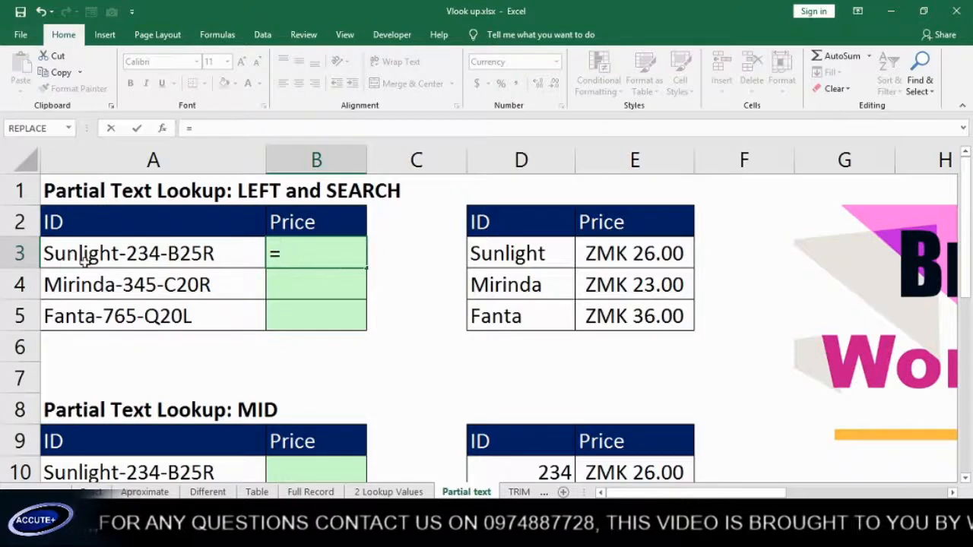
# Enter =SEARCH("-",A3) in B3 to find the position of the first hyphen
pyautogui.write('s')
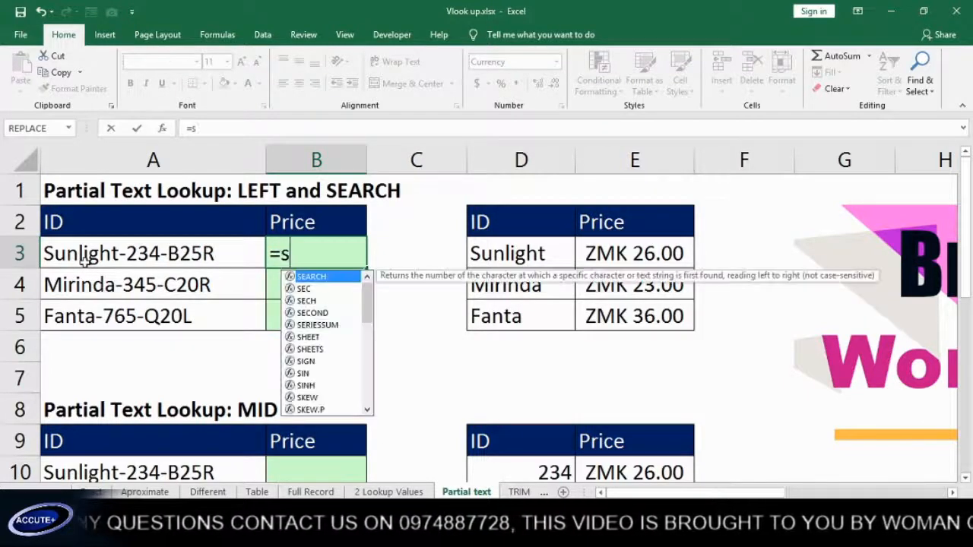
pyautogui.write('e')
pyautogui.press('Tab')
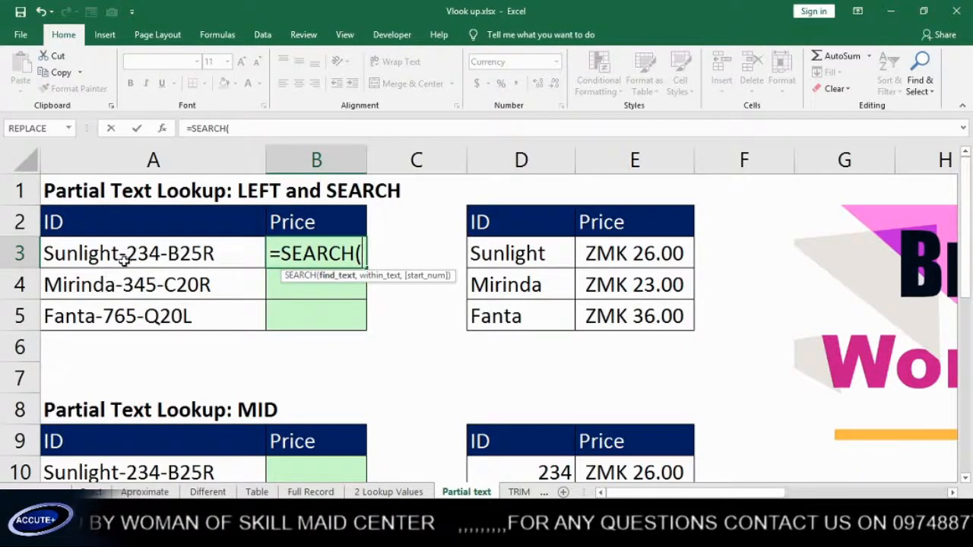
pyautogui.write('"')
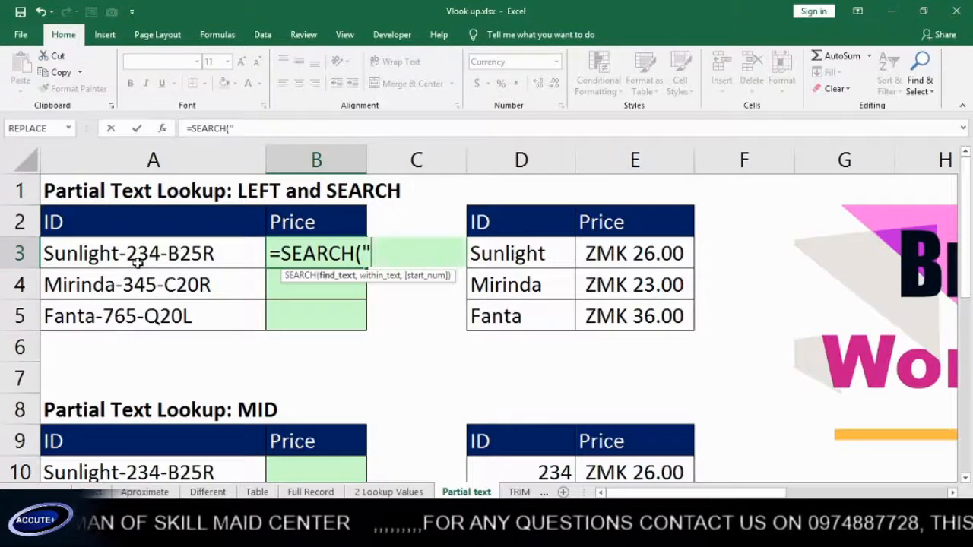
pyautogui.write('-')
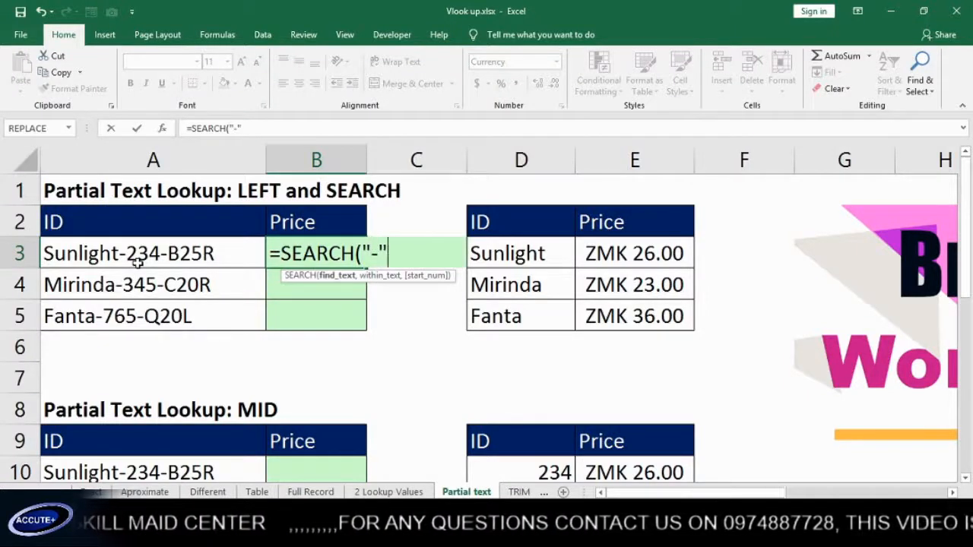
pyautogui.write('",')
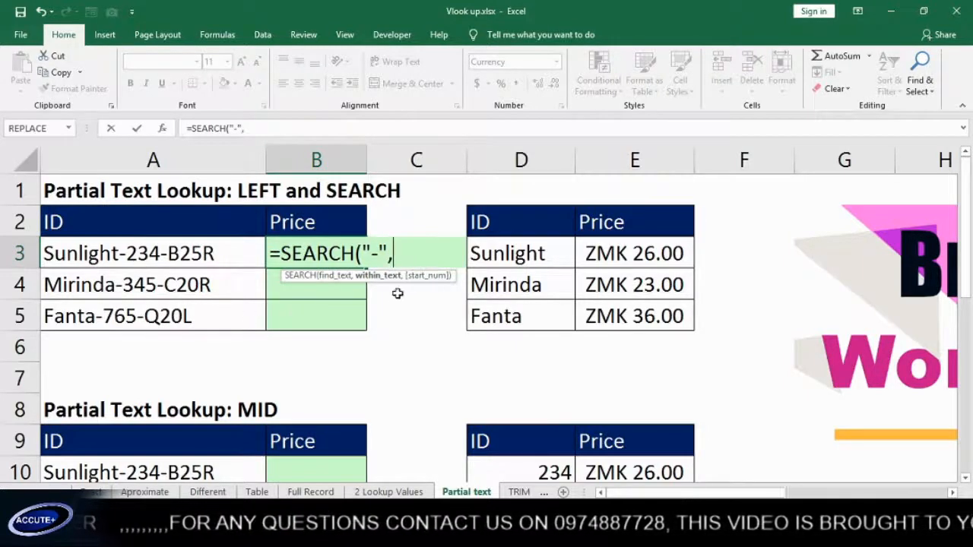
pyautogui.click(121, 256)
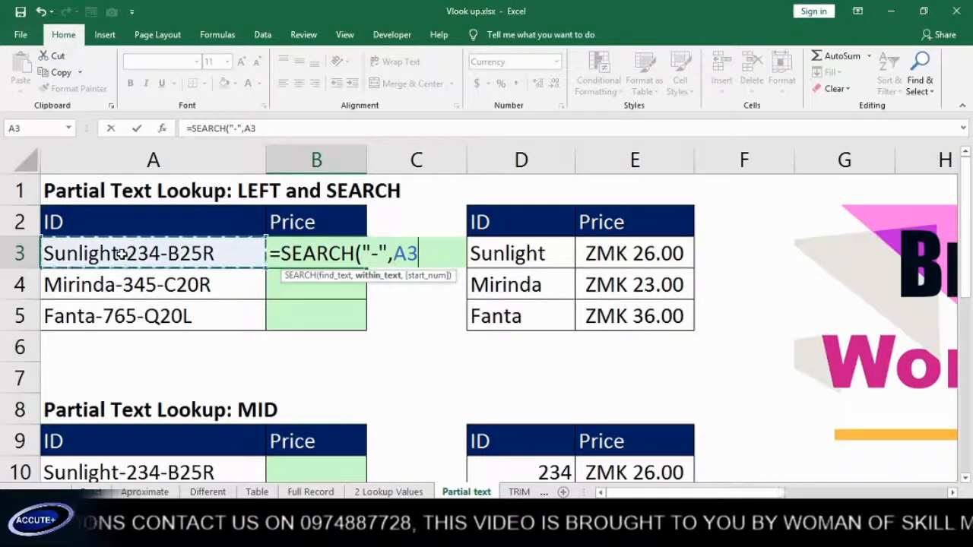
pyautogui.write(')')
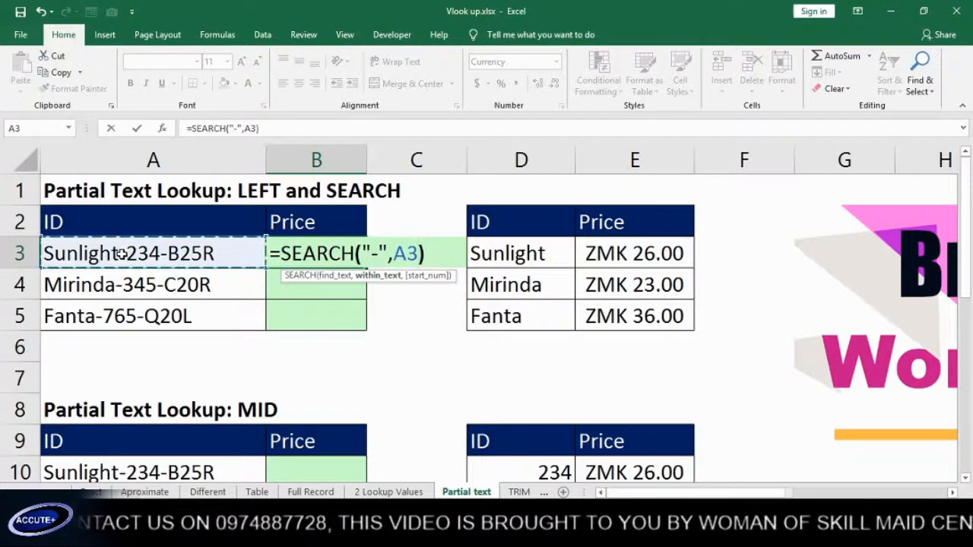
pyautogui.press('Return')
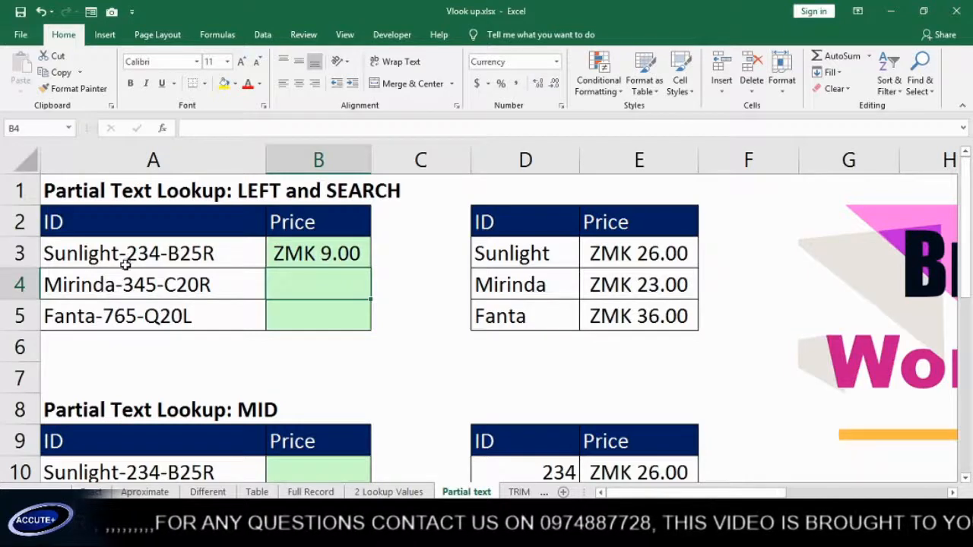
# Append -1 to B3's SEARCH formula so it returns 8
pyautogui.click(328, 254)
pyautogui.doubleClick(338, 254)
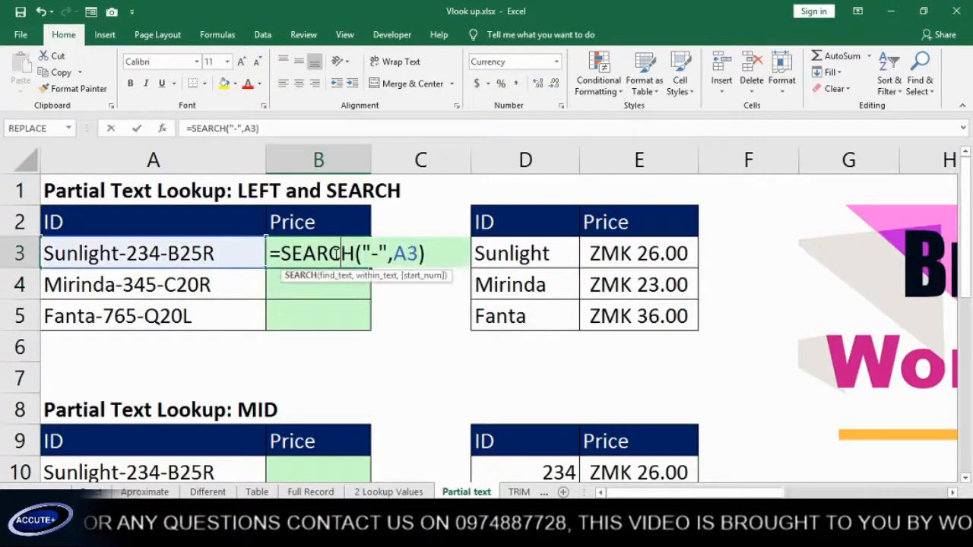
pyautogui.click(427, 255)
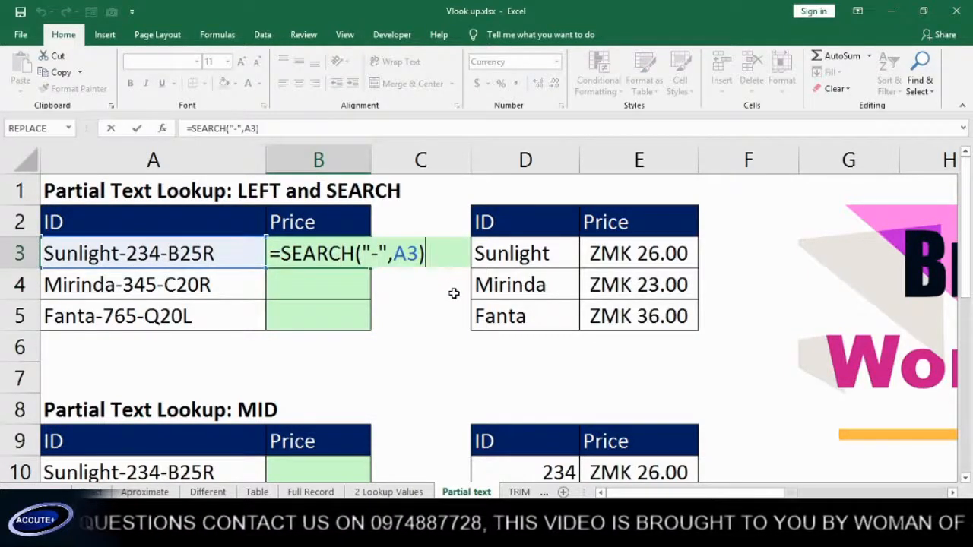
pyautogui.write('-1')
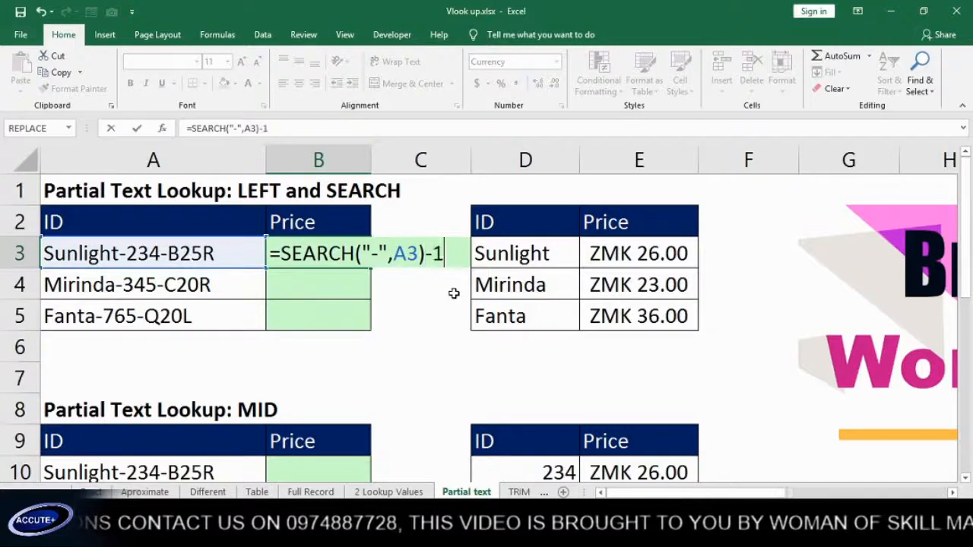
pyautogui.press('Return')
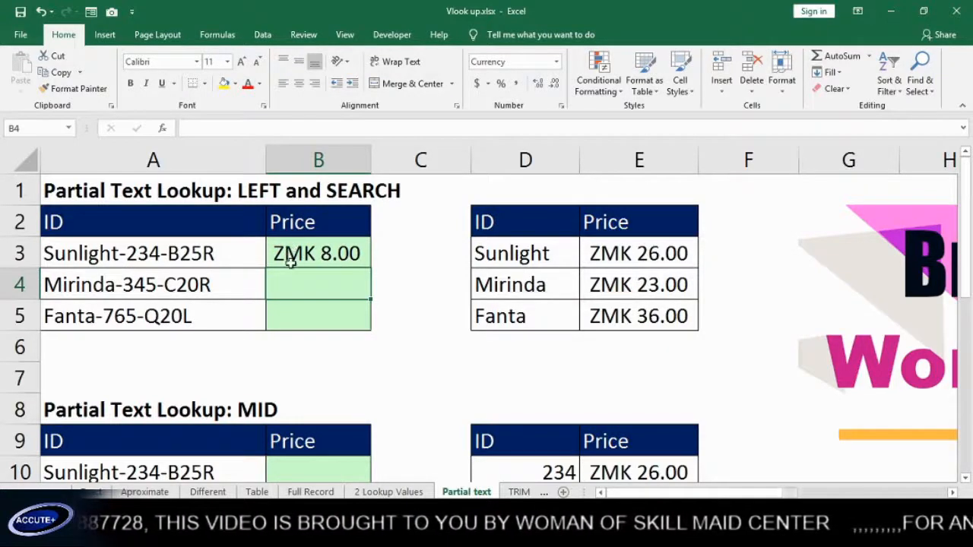
# Wrap it in LEFT so B3 holds =LEFT(A3,SEARCH("-",A3)-1), extracting Sunlight
pyautogui.click(297, 257)
pyautogui.doubleClick(297, 257)
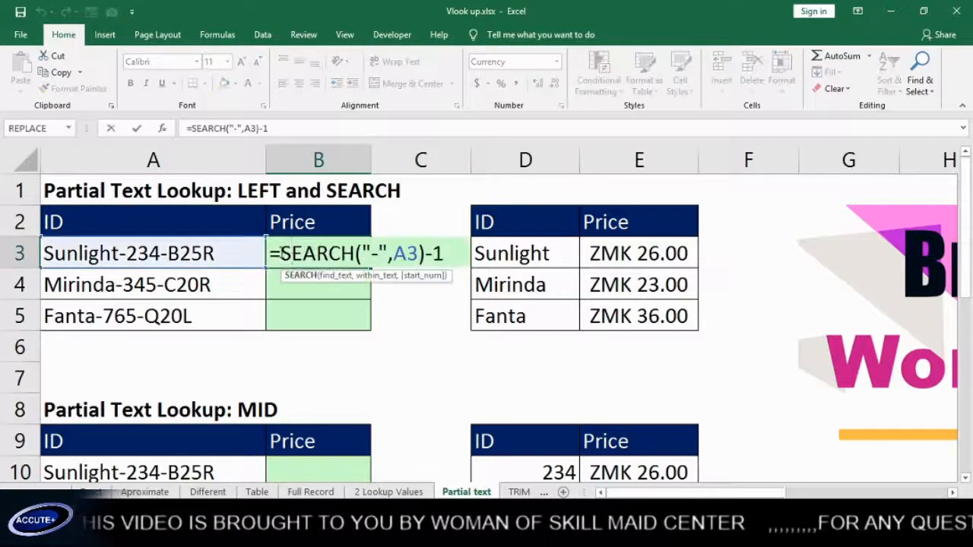
pyautogui.click(281, 256)
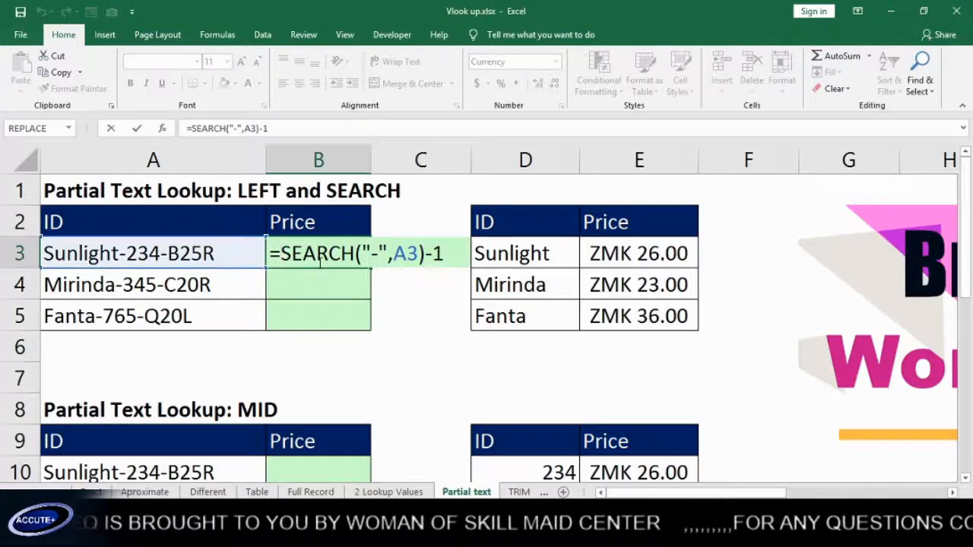
pyautogui.write('le')
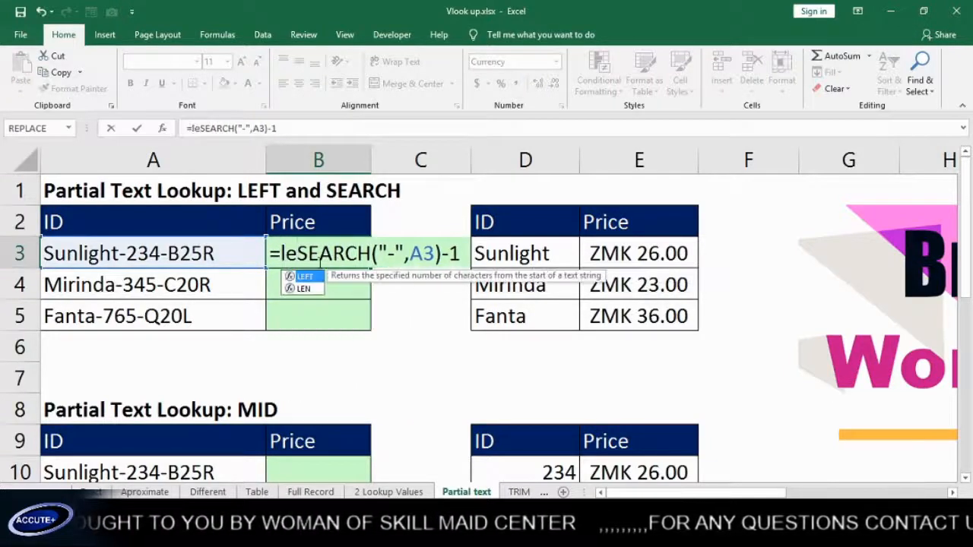
pyautogui.press('Tab')
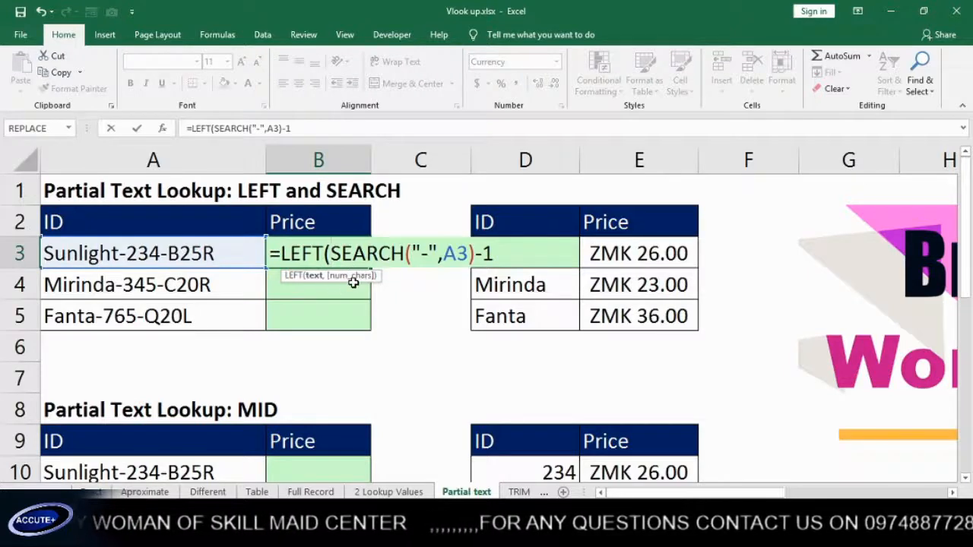
pyautogui.click(152, 257)
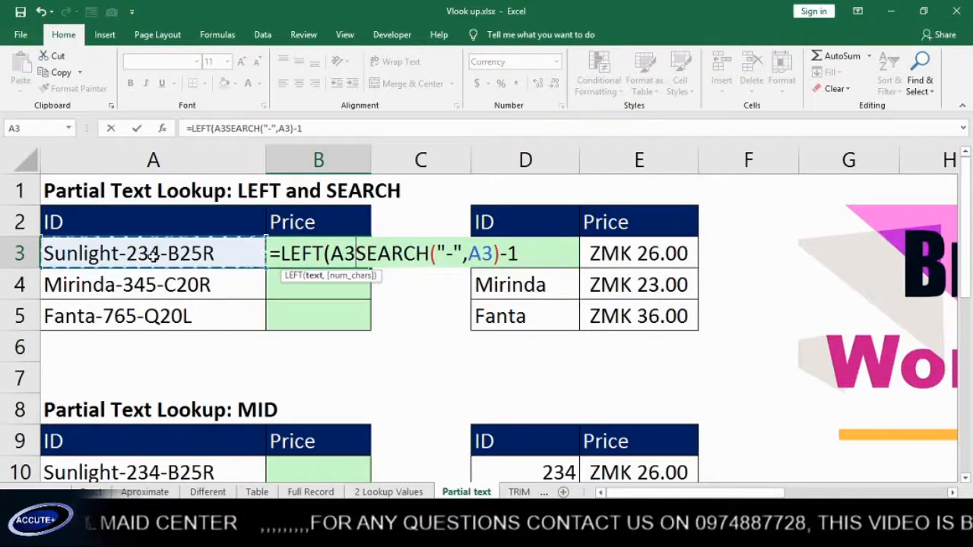
pyautogui.write(',')
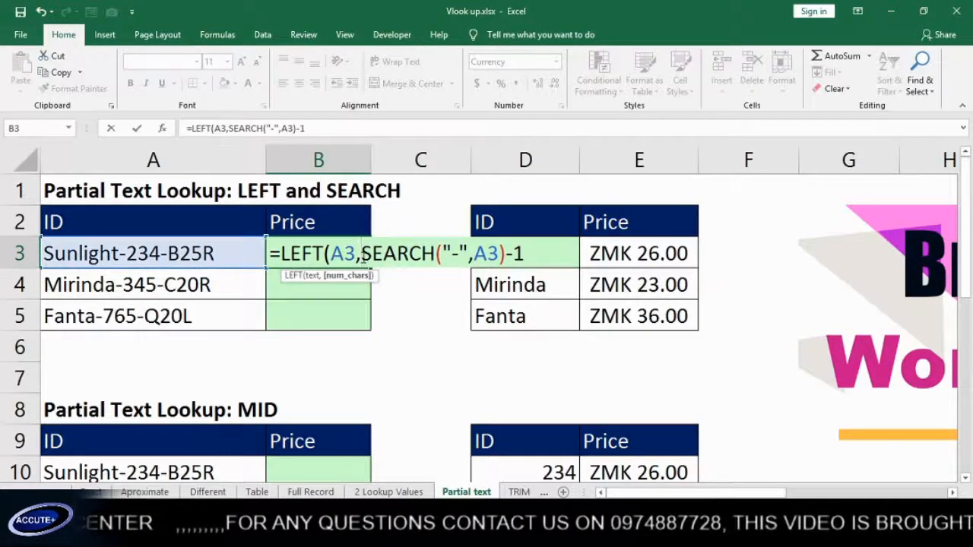
pyautogui.moveTo(364, 257); pyautogui.dragTo(537, 266)
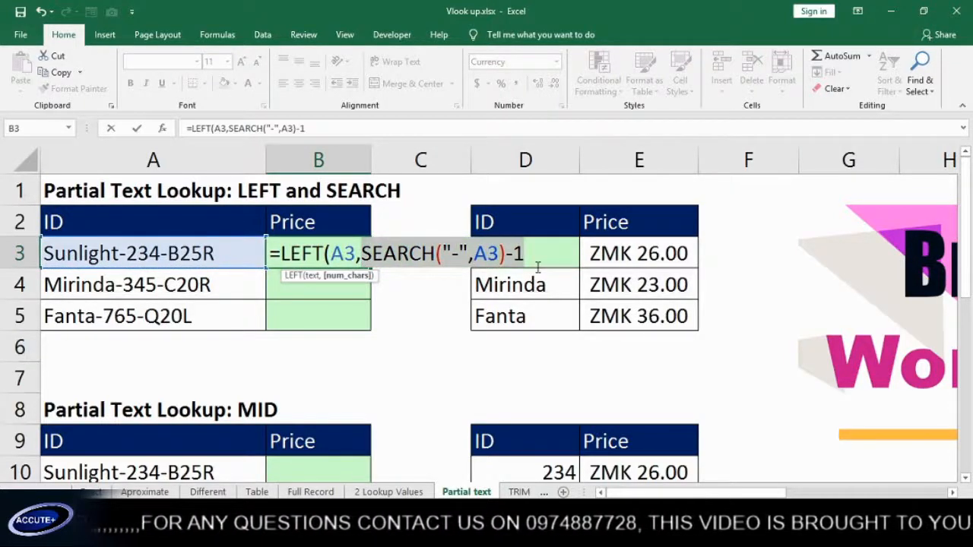
pyautogui.click(538, 258)
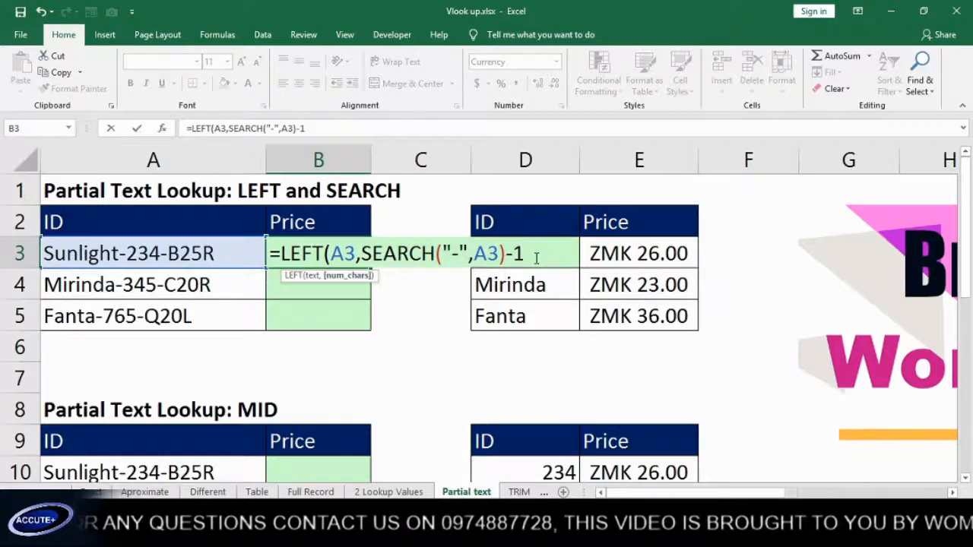
pyautogui.write(')')
pyautogui.press('Return')
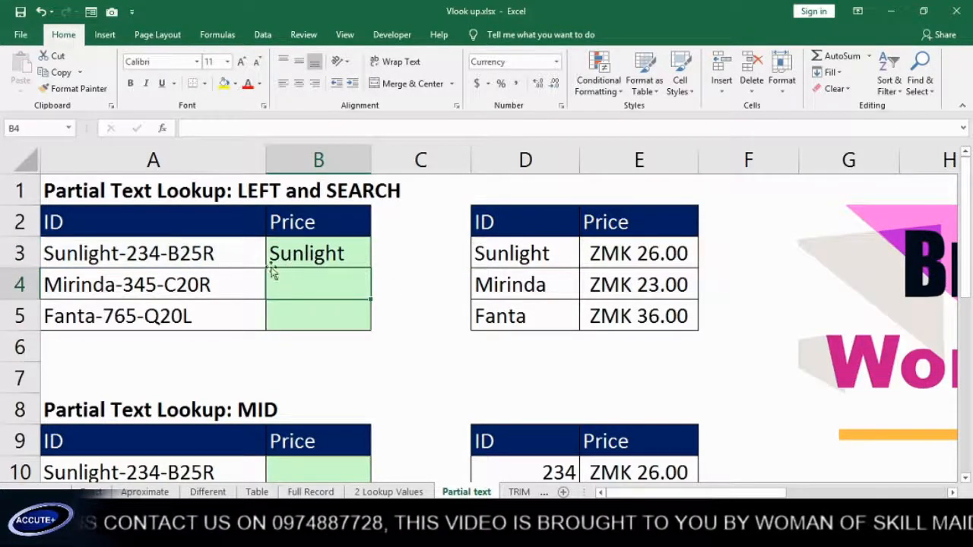
pyautogui.doubleClick(323, 260)
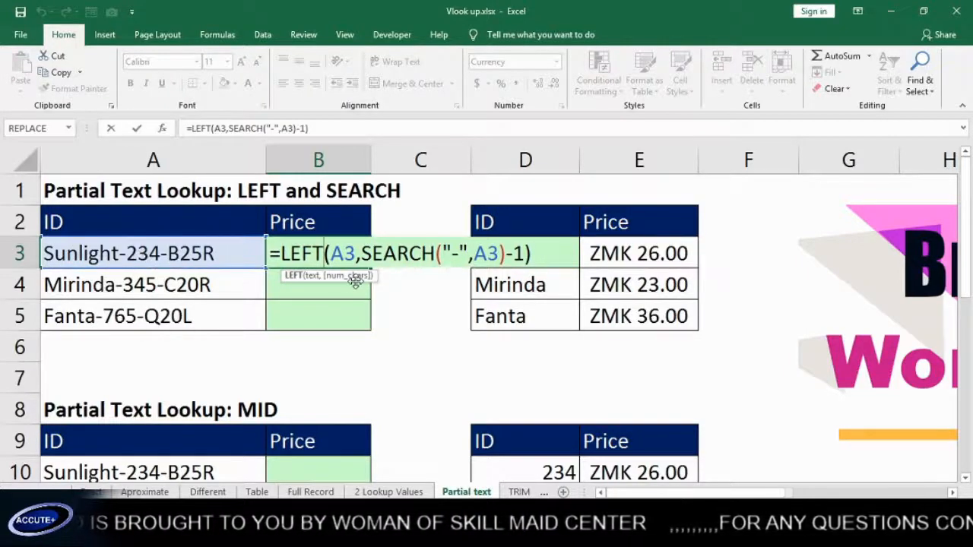
# Wrap B3's LEFT extraction in VLOOKUP with absolute range $D$3:$E$5, column 2 and exact match 0
pyautogui.click(281, 257)
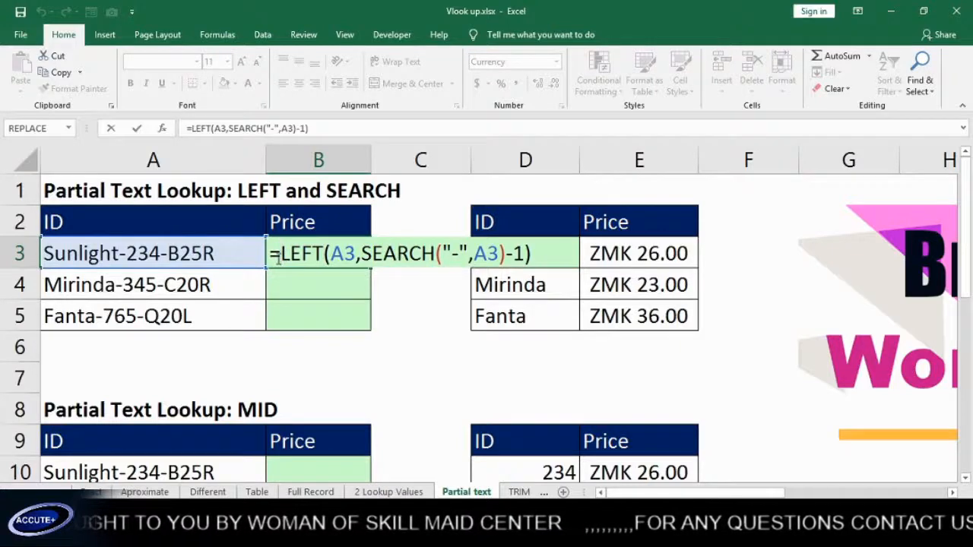
pyautogui.write('vl')
pyautogui.press('Tab')
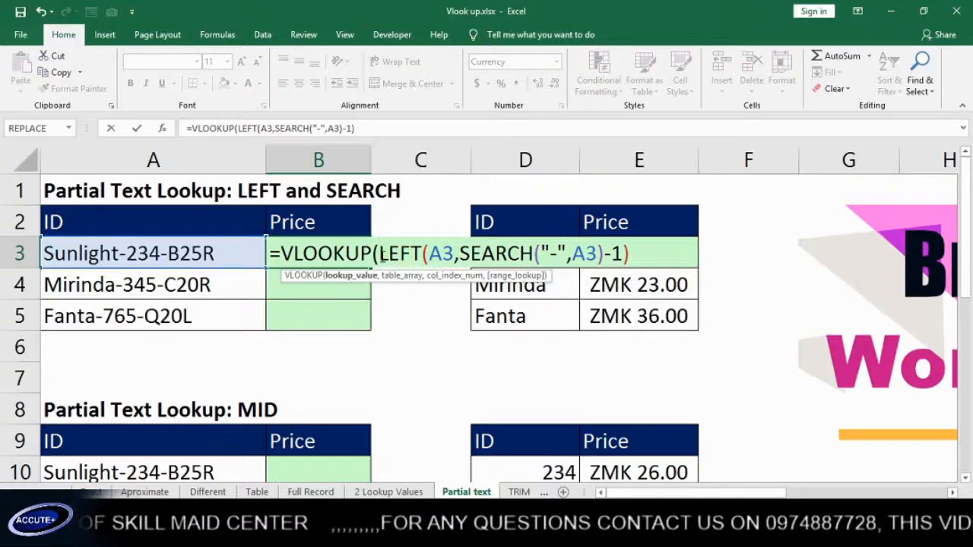
pyautogui.moveTo(380, 253); pyautogui.dragTo(479, 253)
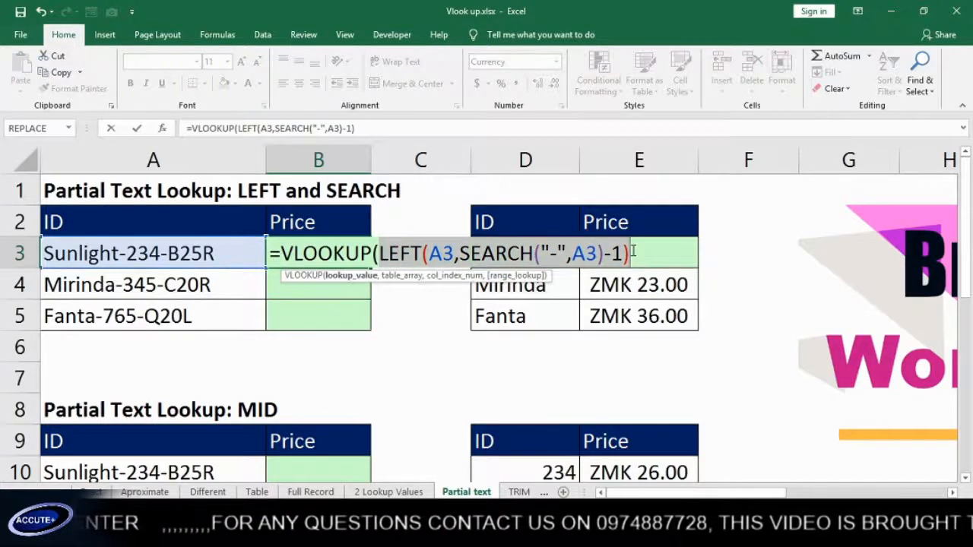
pyautogui.click(633, 252)
pyautogui.write(',')
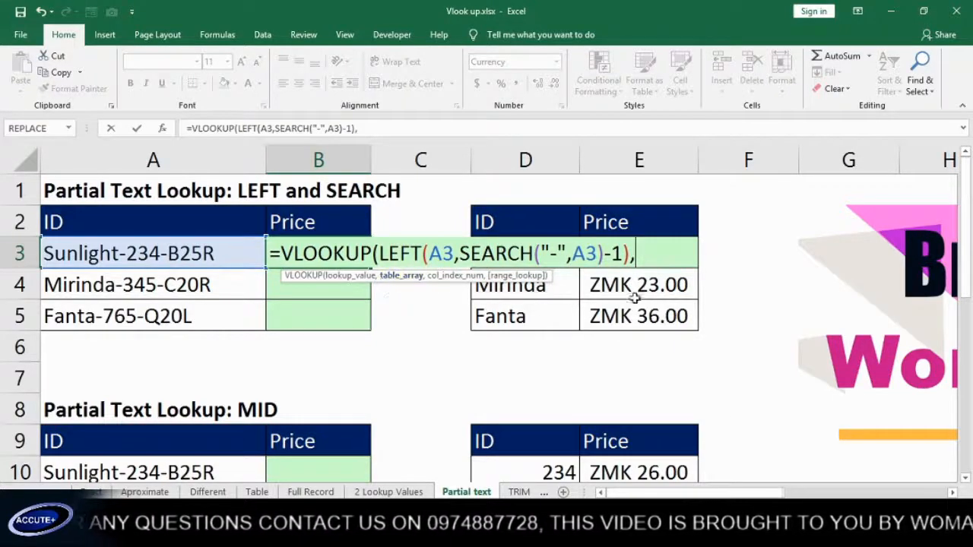
pyautogui.moveTo(675, 317); pyautogui.dragTo(519, 260)
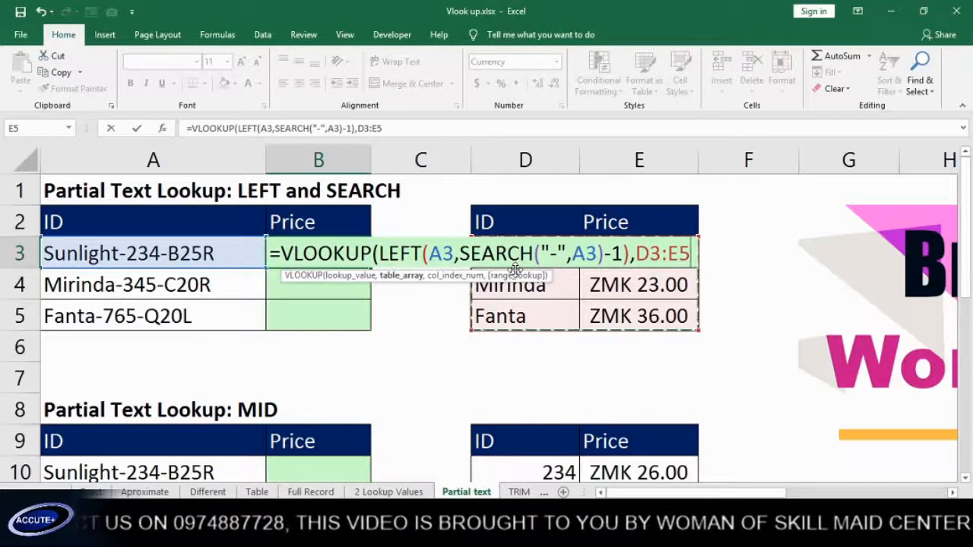
pyautogui.press('F4')
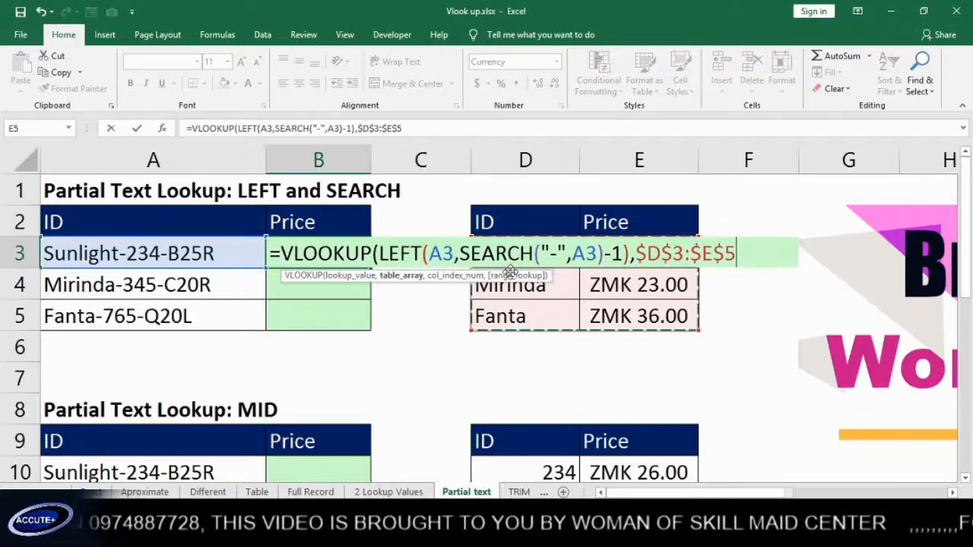
pyautogui.write(',')
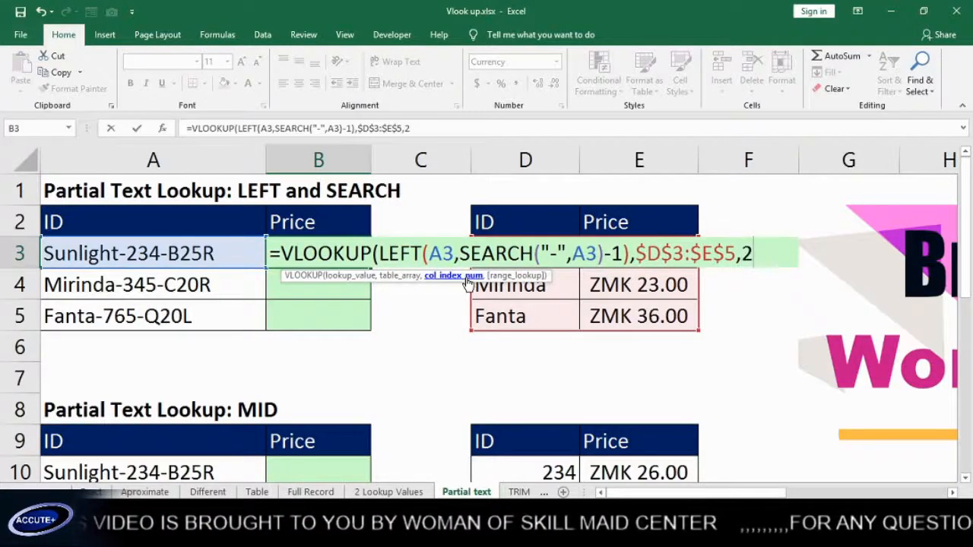
pyautogui.write('2,')
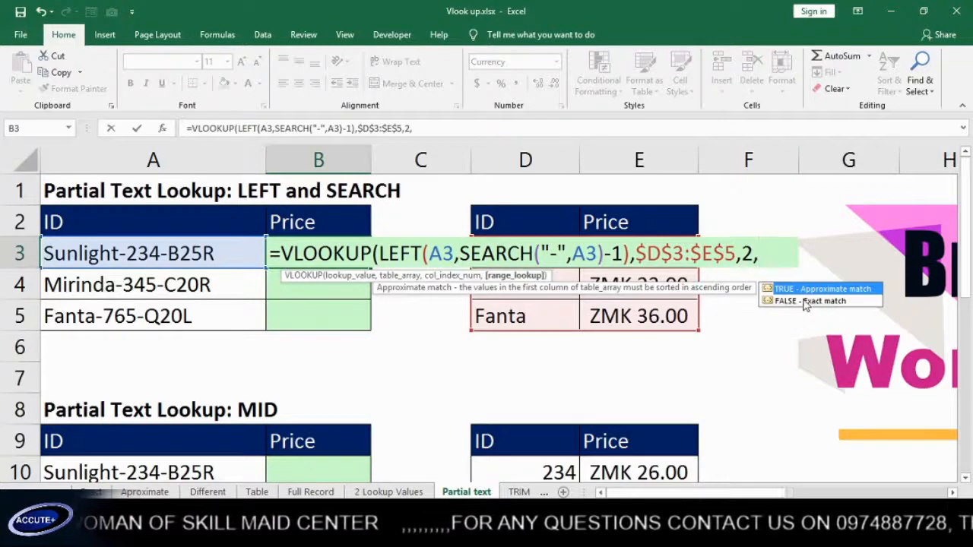
pyautogui.write('0')
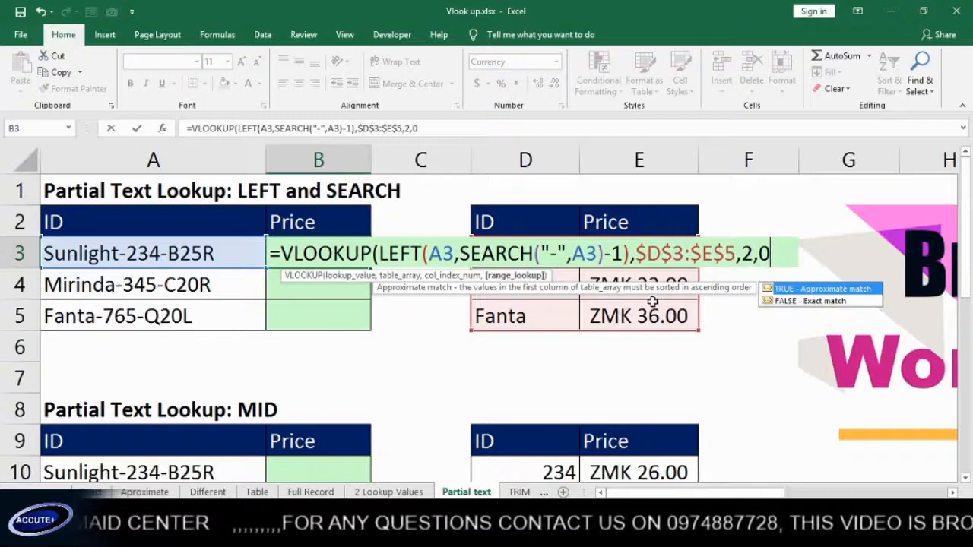
pyautogui.write(')')
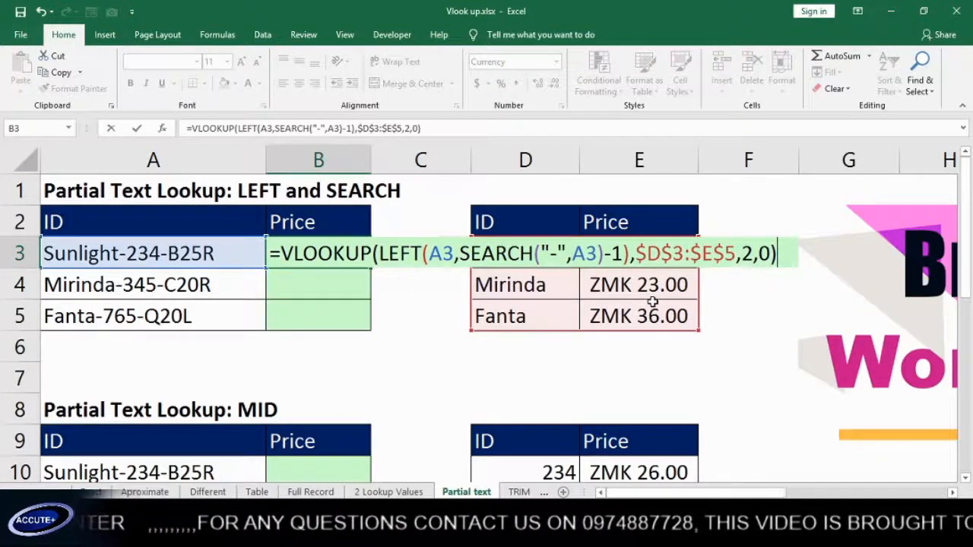
# Commit B3's VLOOKUP and fill it down to B5, showing ZMK 26.00, 23.00 and 36.00
pyautogui.press('Return')
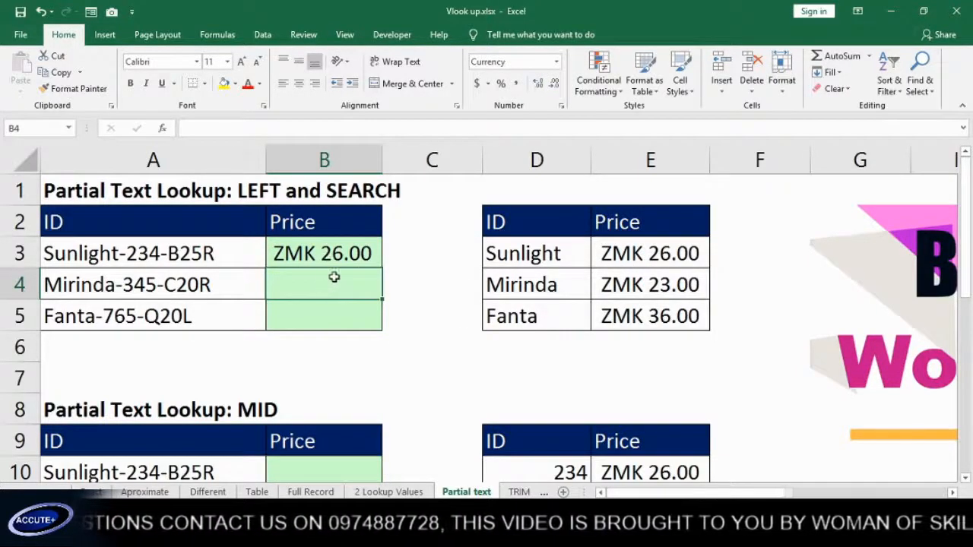
pyautogui.click(336, 253)
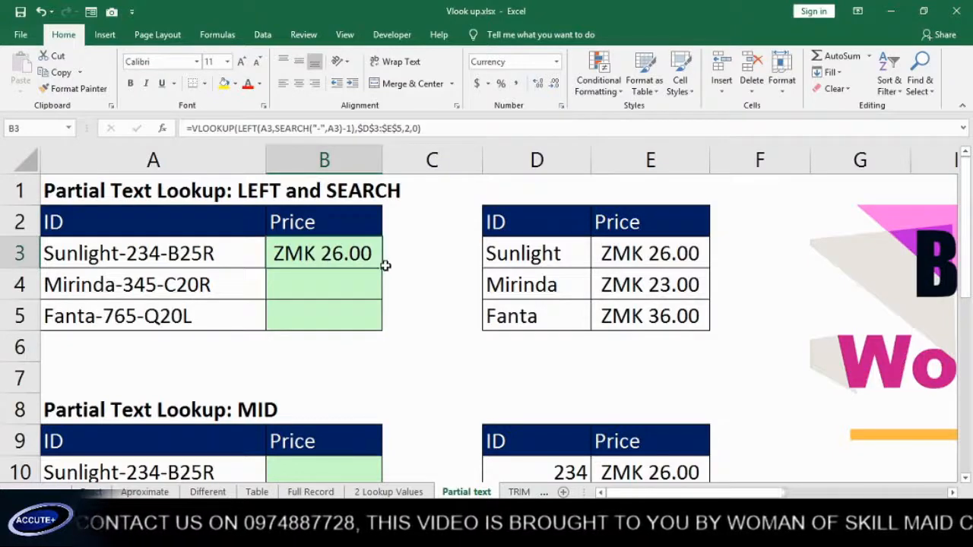
pyautogui.moveTo(383, 267); pyautogui.dragTo(386, 330)
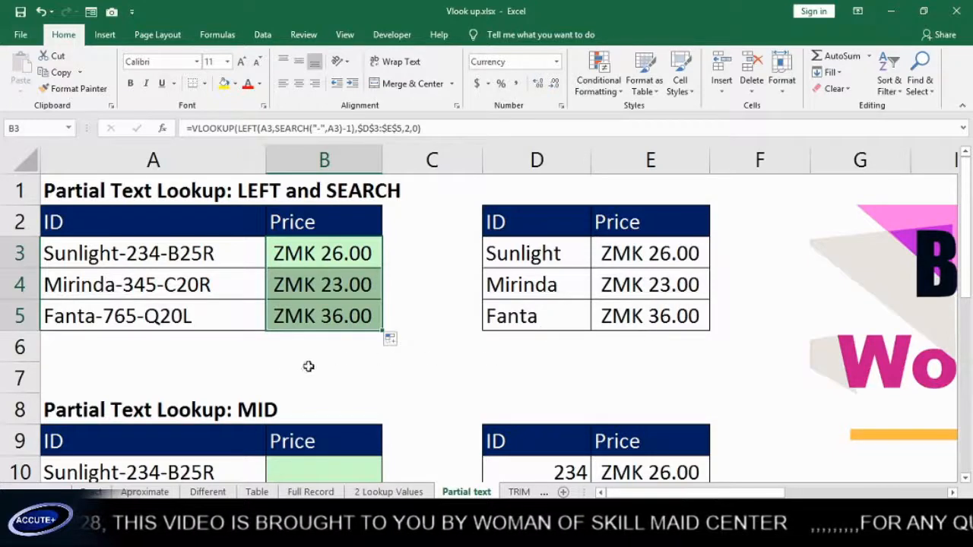
# Evaluate B4's LEFT part with F9 to confirm it gives Mirinda, then restore the formula
pyautogui.doubleClick(318, 285)
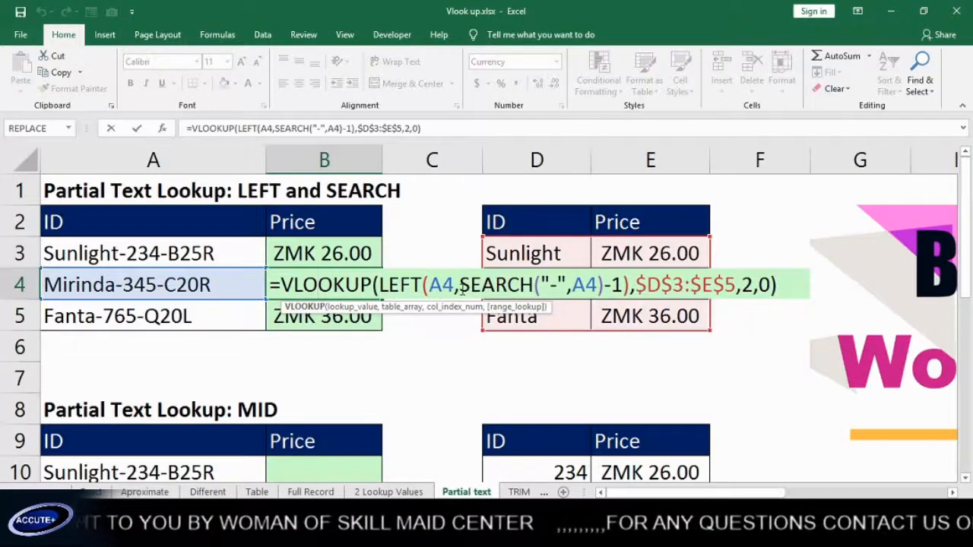
pyautogui.click(459, 287)
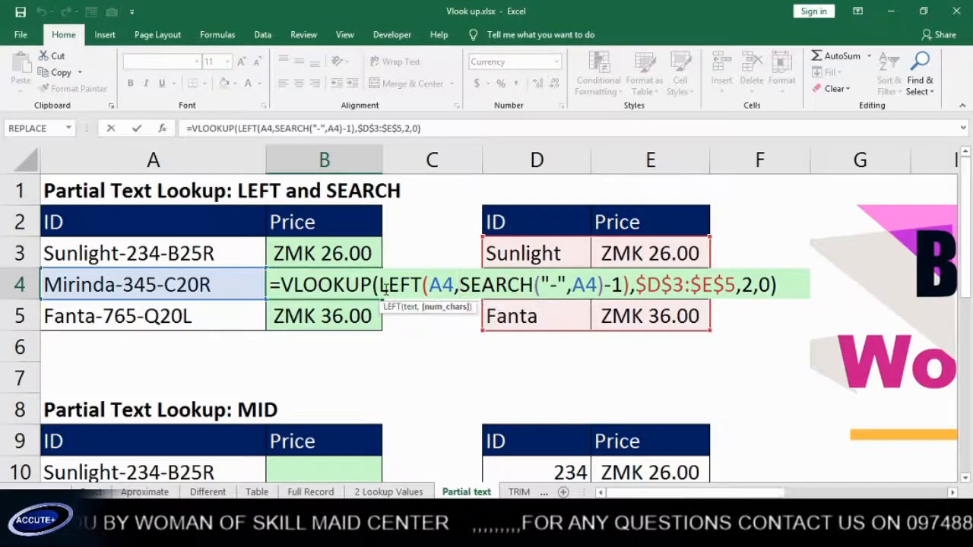
pyautogui.moveTo(375, 285); pyautogui.dragTo(631, 286)
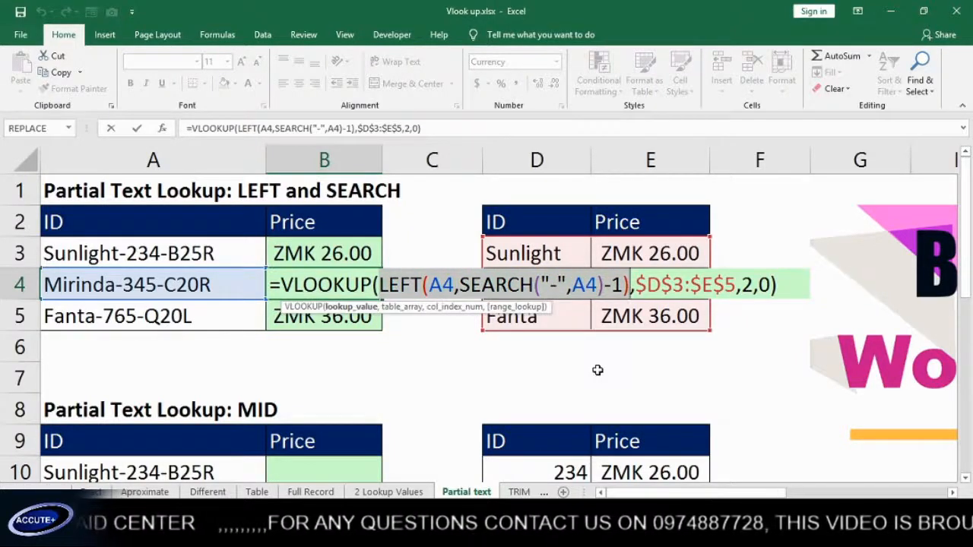
pyautogui.press('F9')
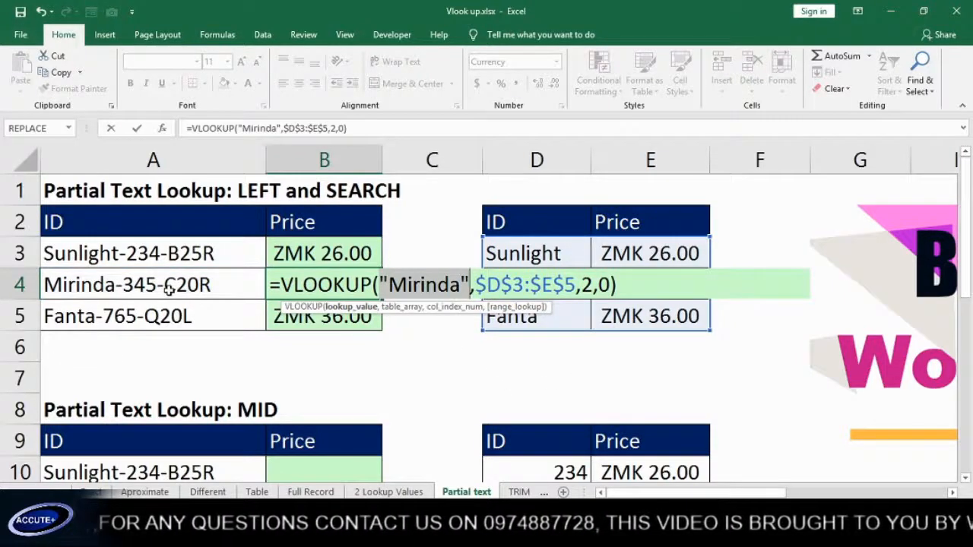
pyautogui.hotkey('ctrl', 'z')
pyautogui.press('Return')
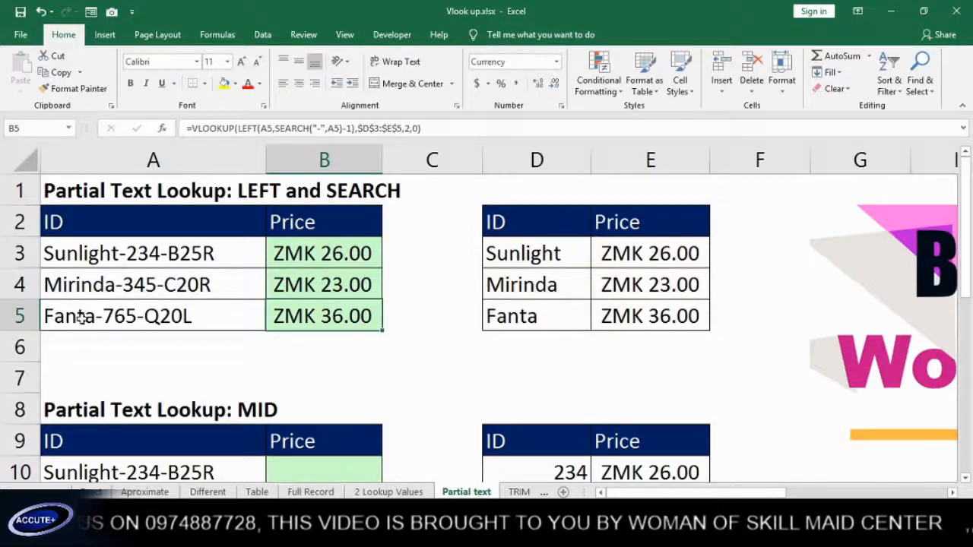
# Scroll to the MID section and highlight the numeric IDs, full IDs and prices
pyautogui.scroll(-1, 131, 312)
pyautogui.scroll(-2, 131, 308)
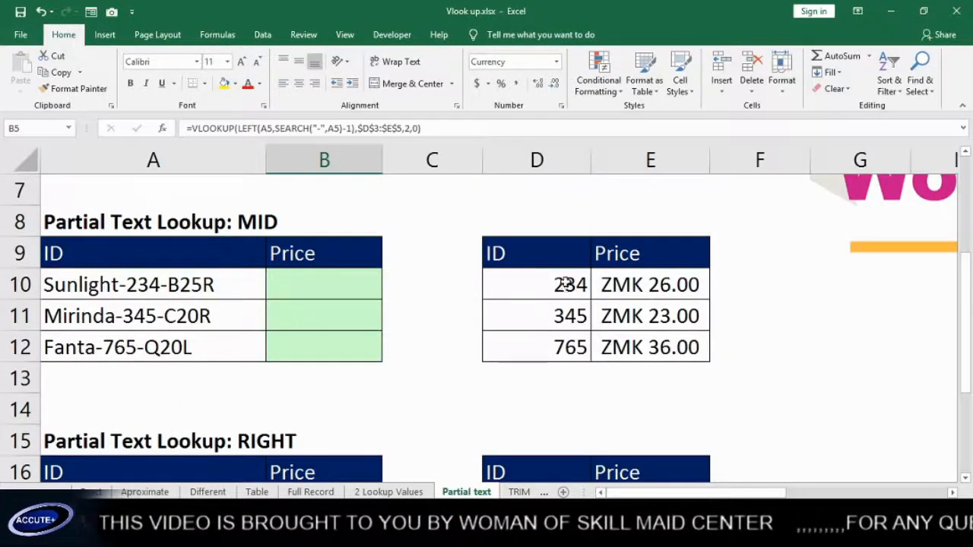
pyautogui.moveTo(566, 287); pyautogui.dragTo(566, 346)
pyautogui.moveTo(149, 285); pyautogui.dragTo(150, 346)
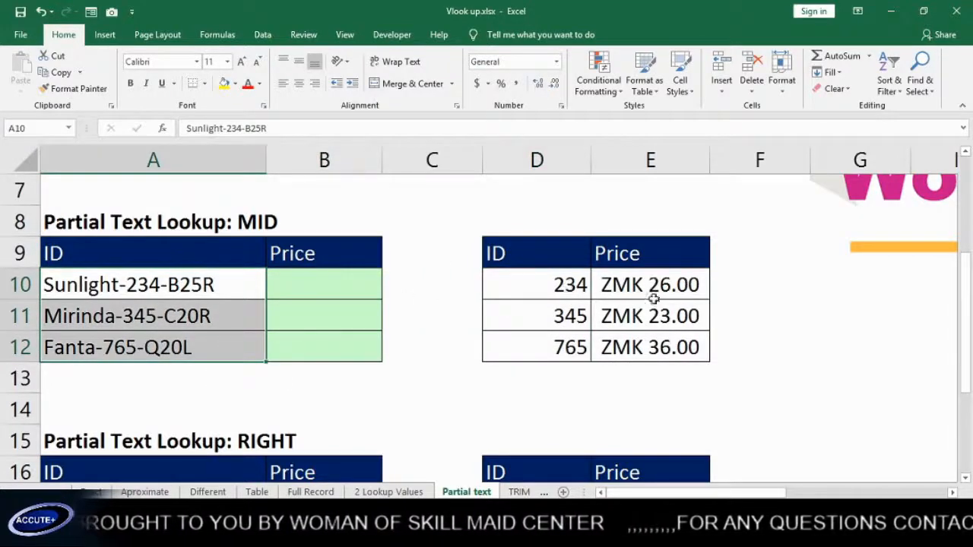
pyautogui.moveTo(650, 298); pyautogui.dragTo(652, 325)
pyautogui.click(161, 294)
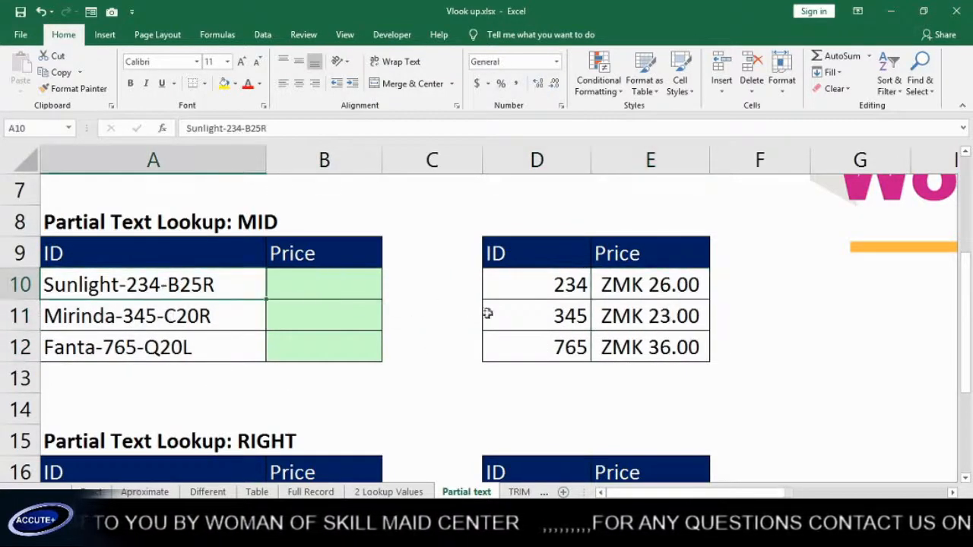
# Begin B10's formula as =MID(A10,SEARCH( using autocomplete
pyautogui.click(319, 282)
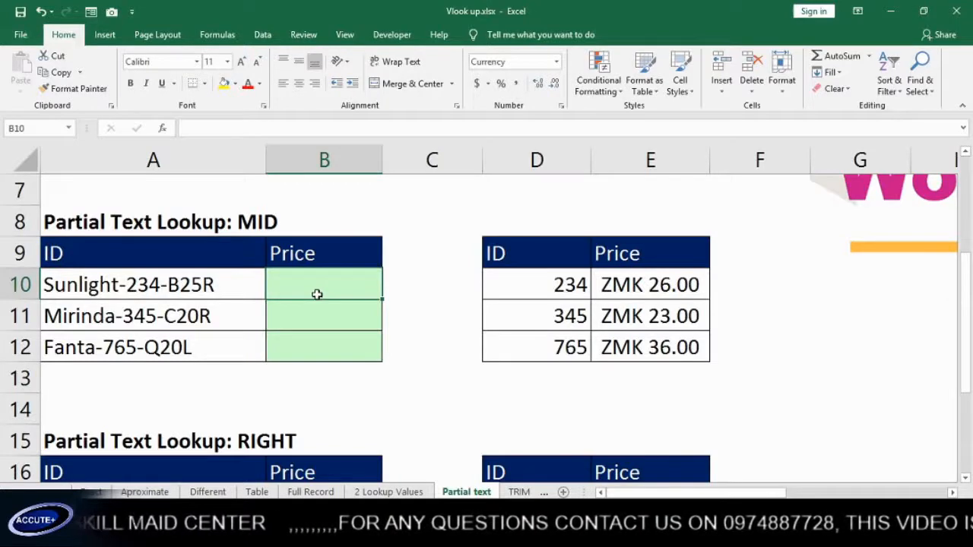
pyautogui.write('=')
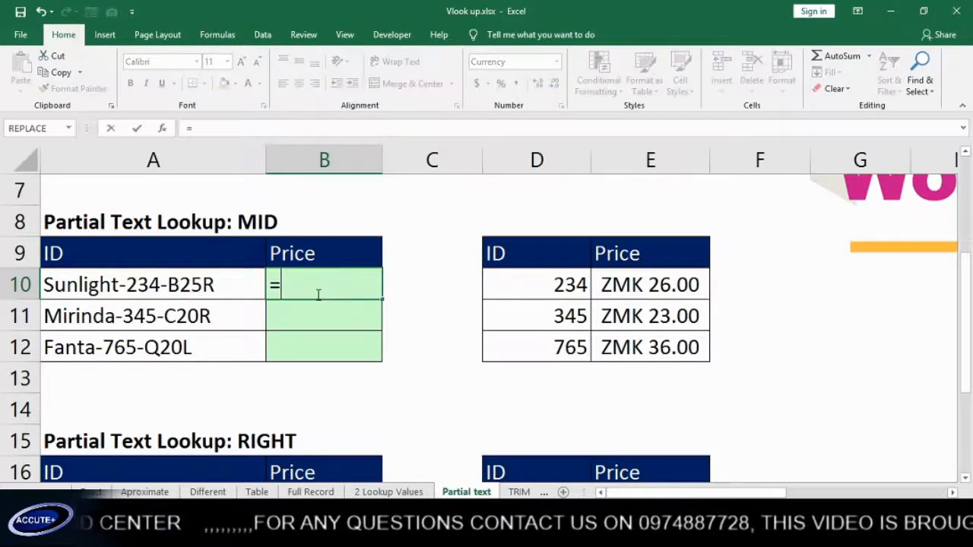
pyautogui.write('md')
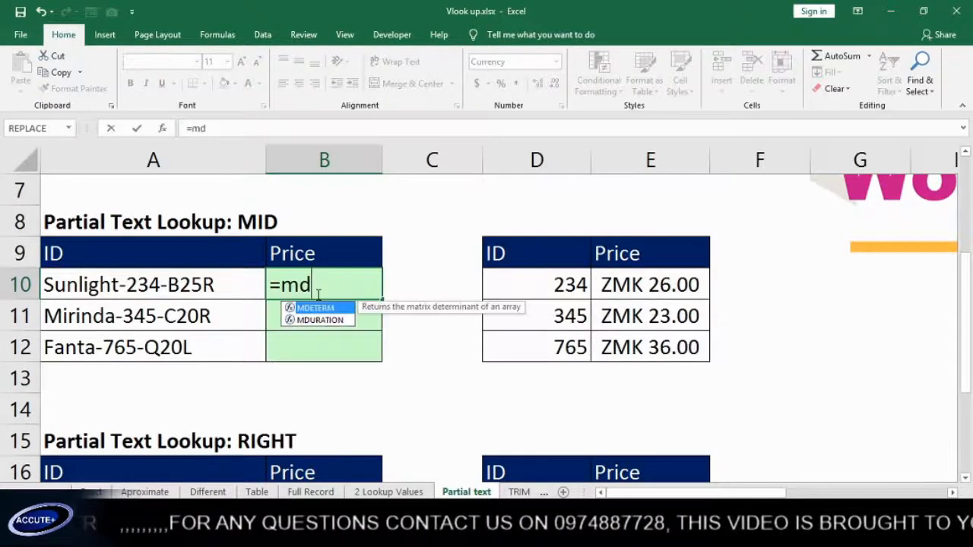
pyautogui.press('BackSpace')
pyautogui.write('i')
pyautogui.press('Tab')
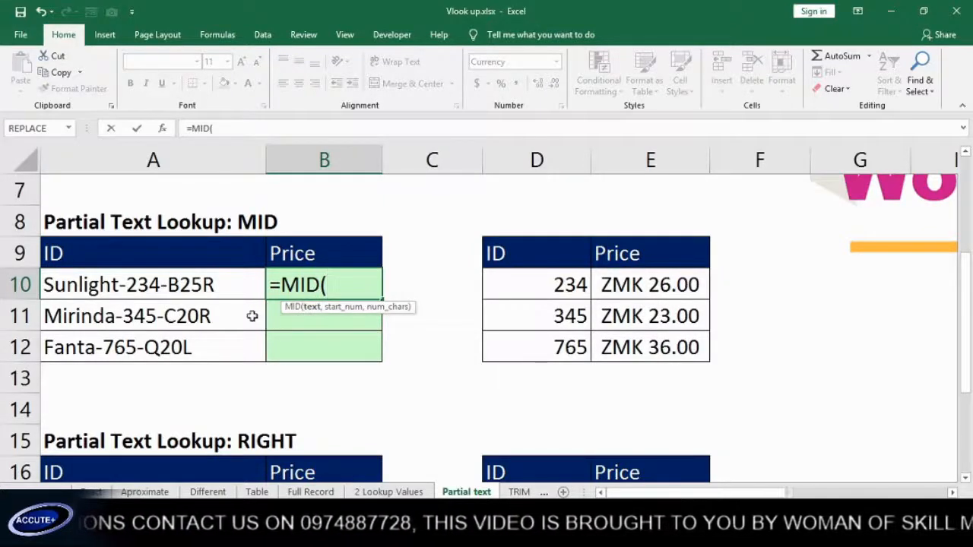
pyautogui.click(186, 291)
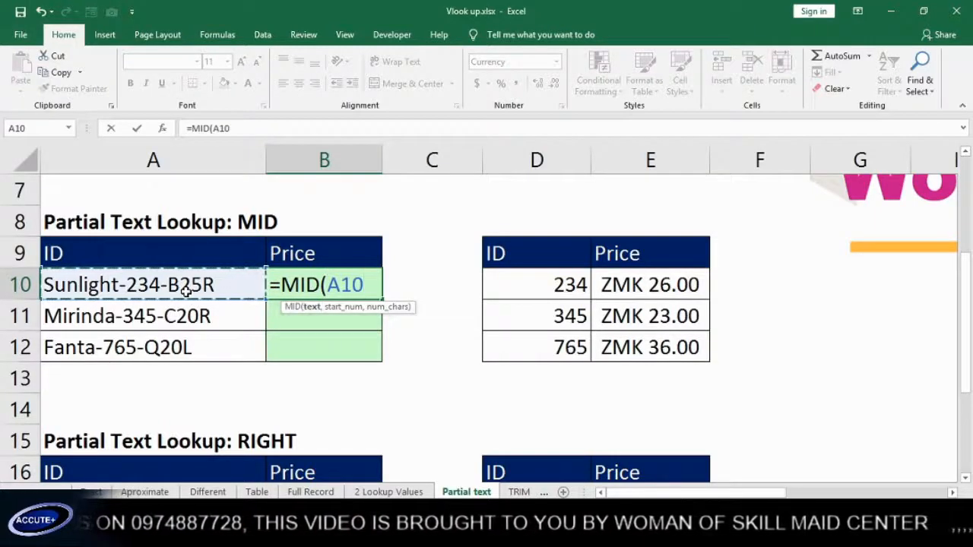
pyautogui.write(',')
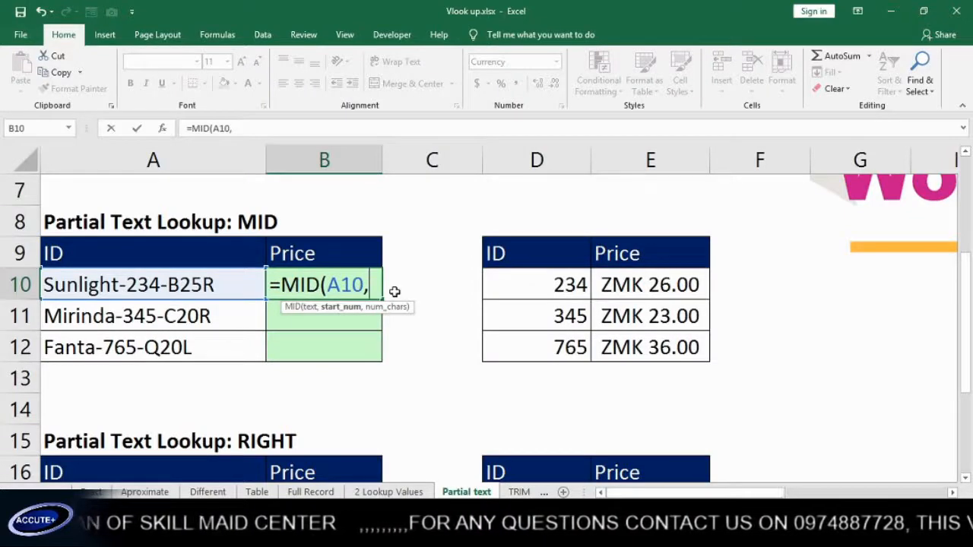
pyautogui.write('se')
pyautogui.press('Tab')
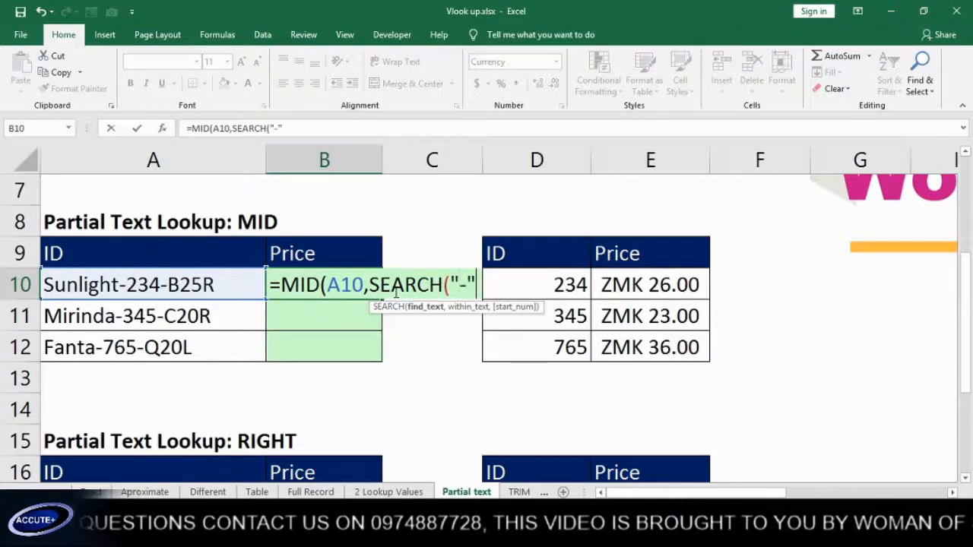
# Complete SEARCH("-",A10) as MID's start position and evaluate it with F9 to check it gives 9
pyautogui.write(',')
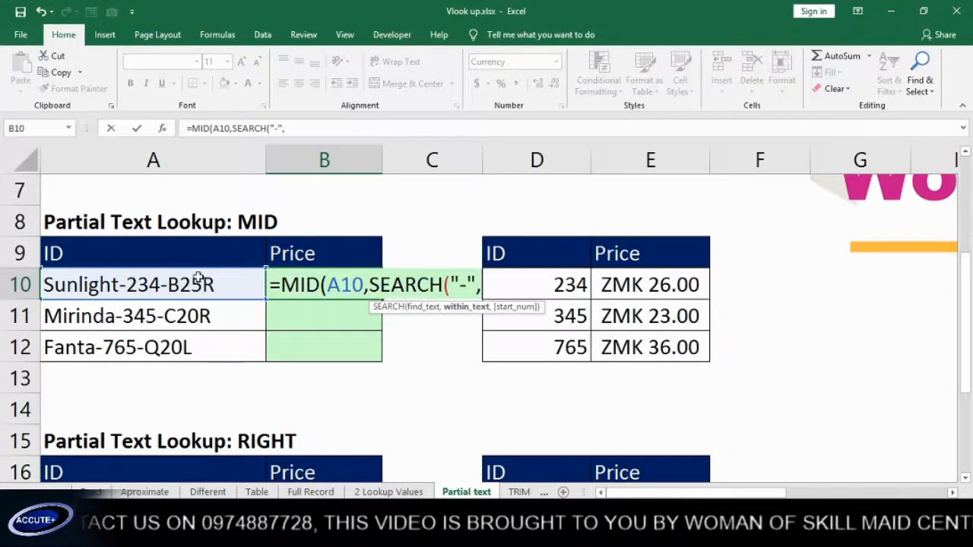
pyautogui.click(178, 282)
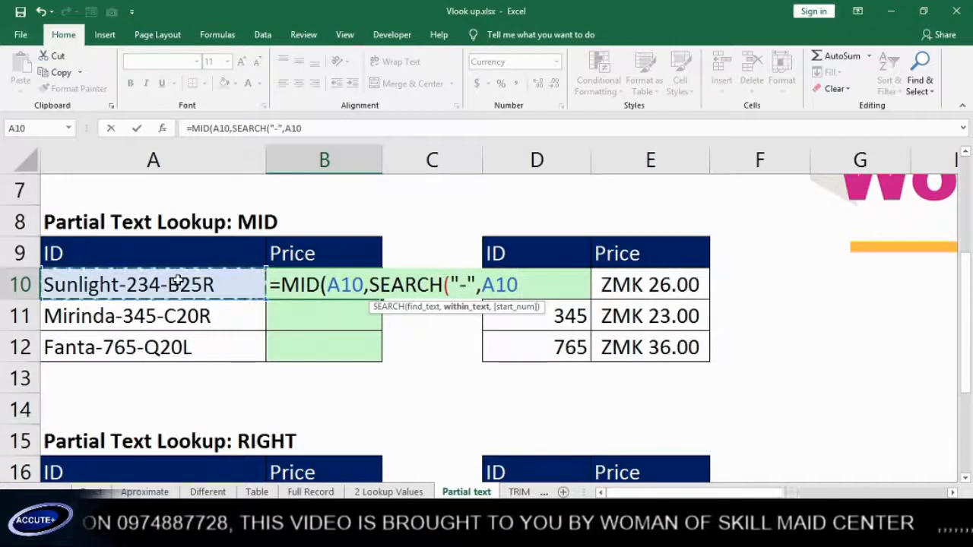
pyautogui.write(',')
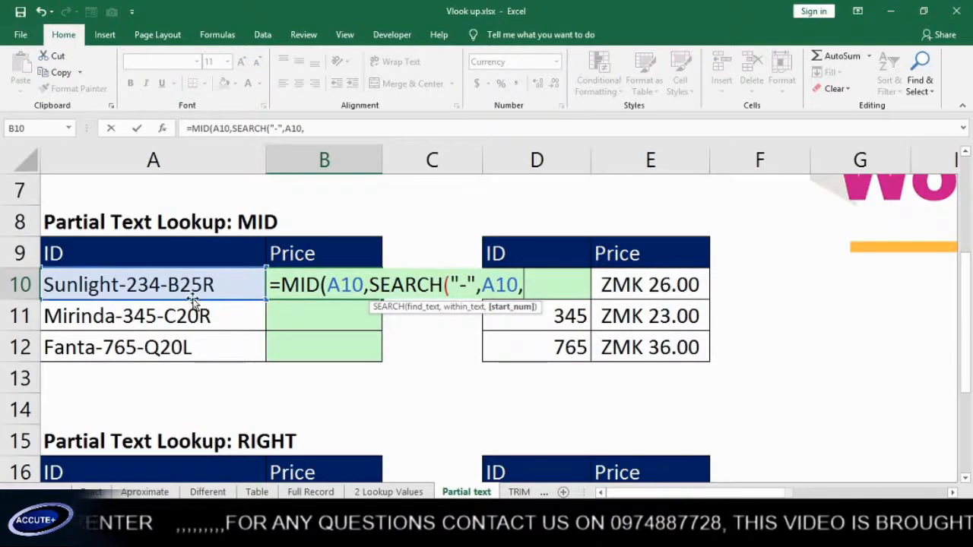
pyautogui.press('BackSpace')
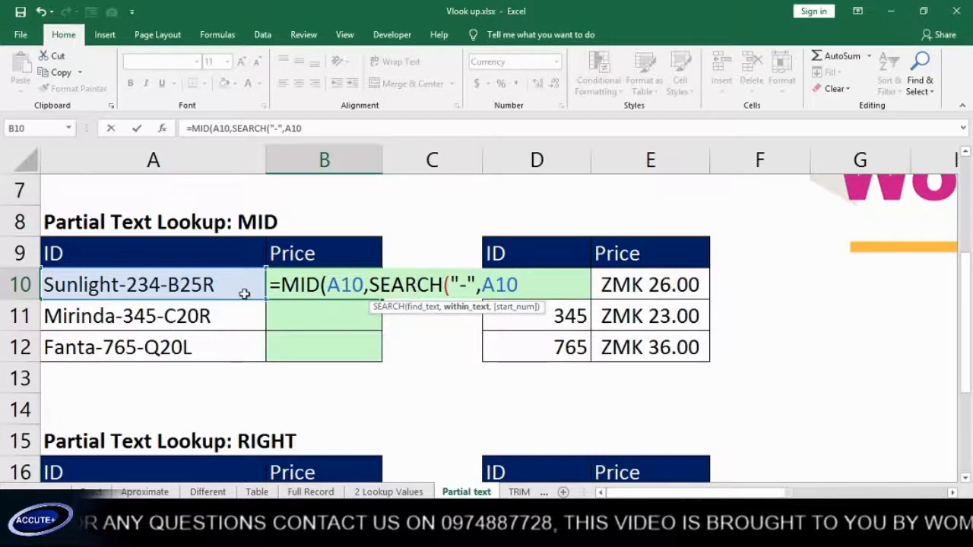
pyautogui.write(')')
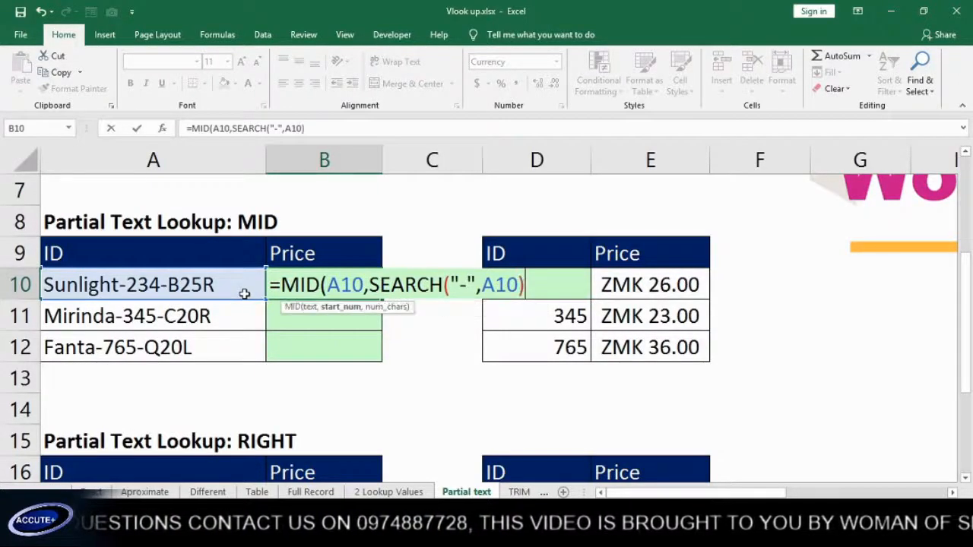
pyautogui.moveTo(373, 284); pyautogui.dragTo(528, 293)
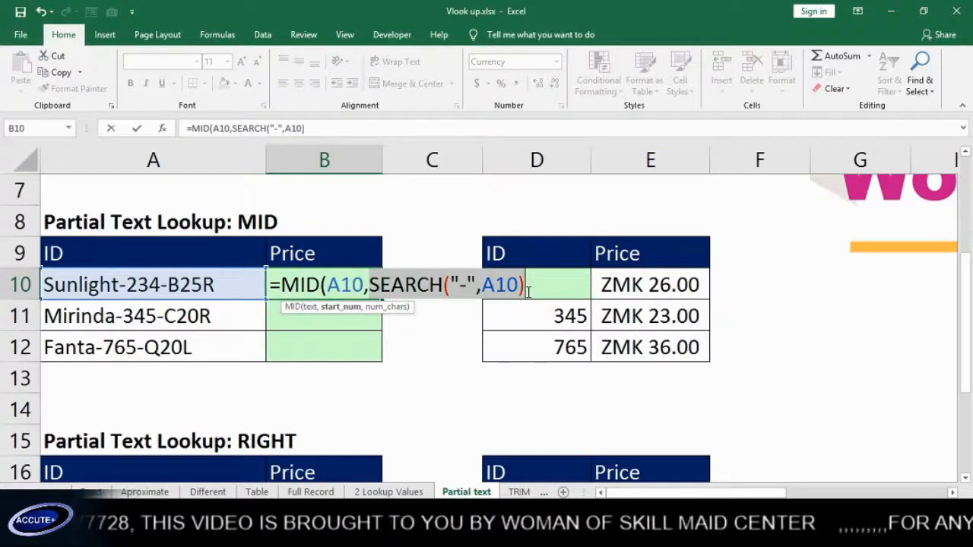
pyautogui.press('F9')
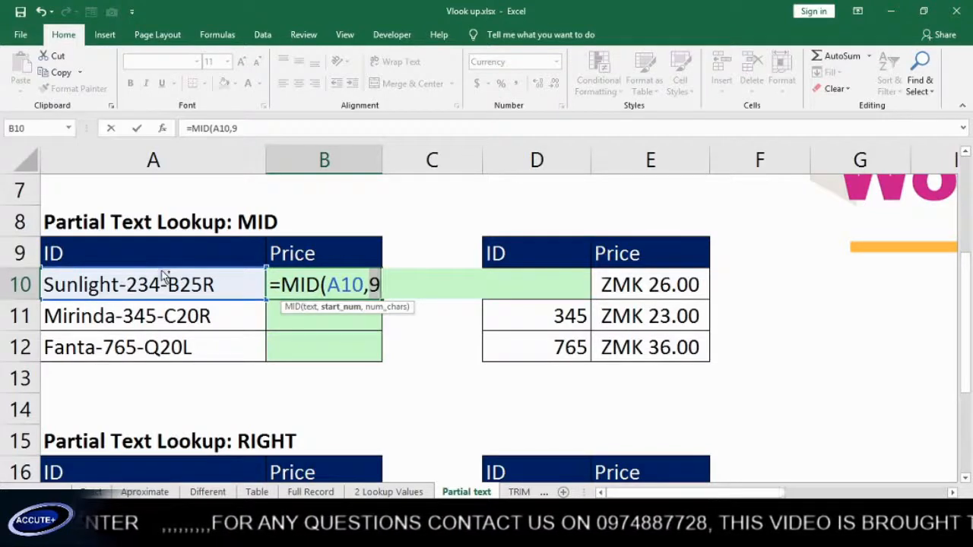
# Restore the SEARCH part and finish B10 as =MID(A10,SEARCH("-",A10)+1,3), showing 234
pyautogui.hotkey('ctrl', 'v')
pyautogui.click(534, 290)
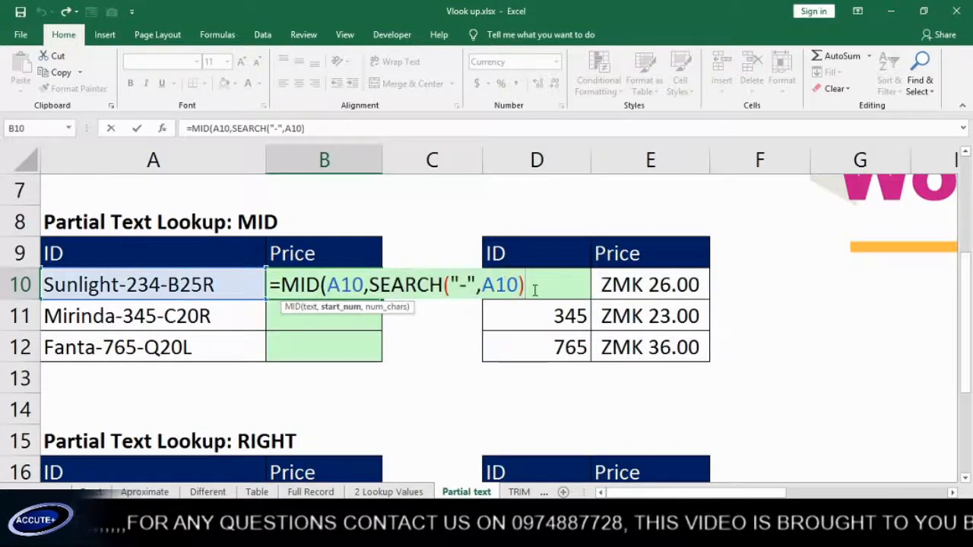
pyautogui.write('+')
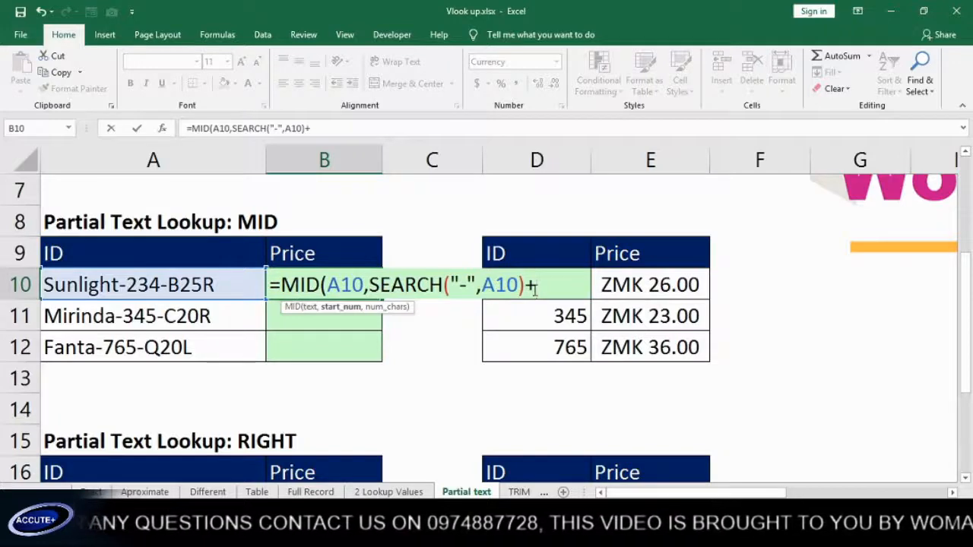
pyautogui.write('1,')
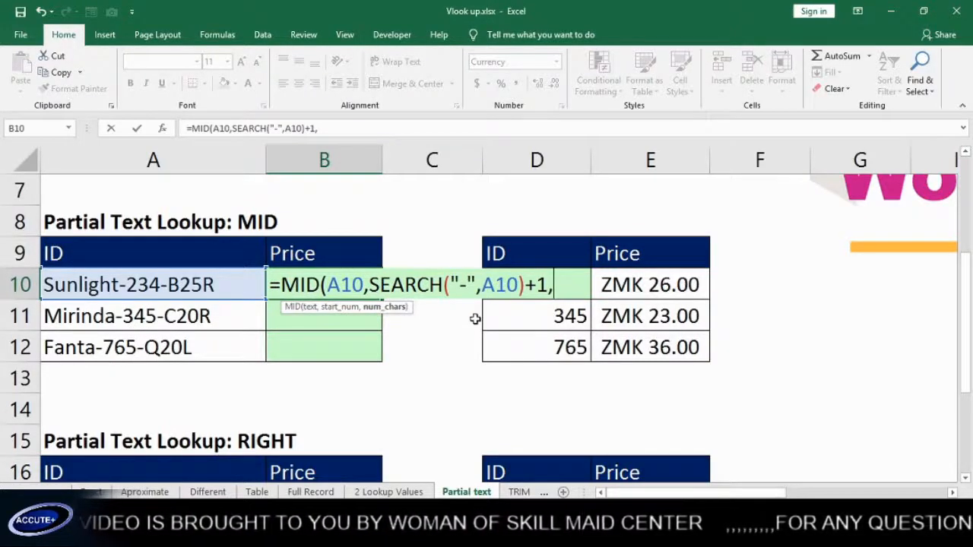
pyautogui.write('3')
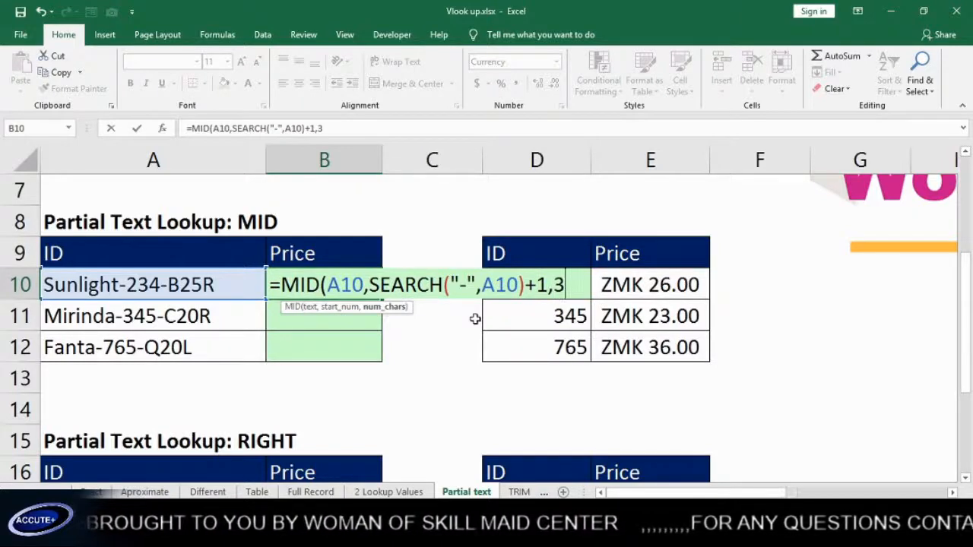
pyautogui.write(')')
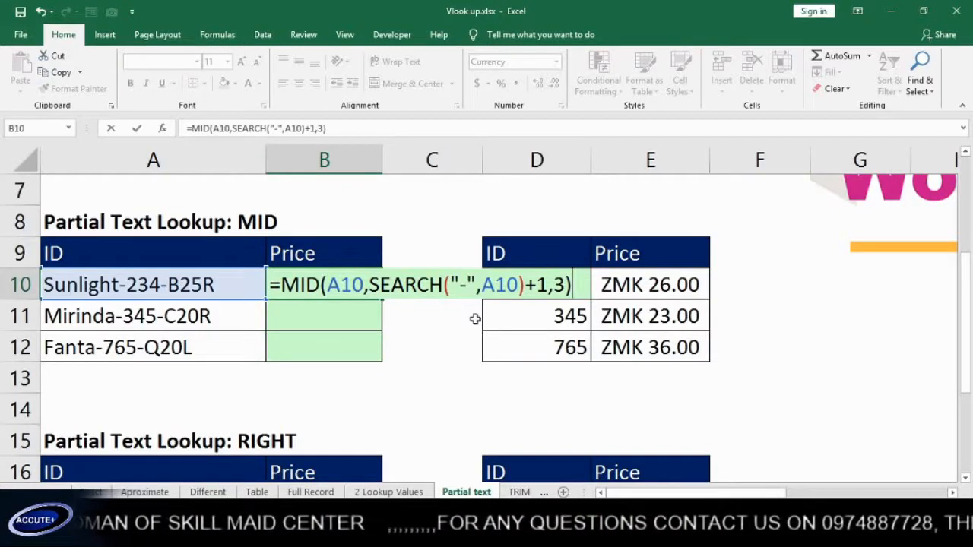
pyautogui.press('Return')
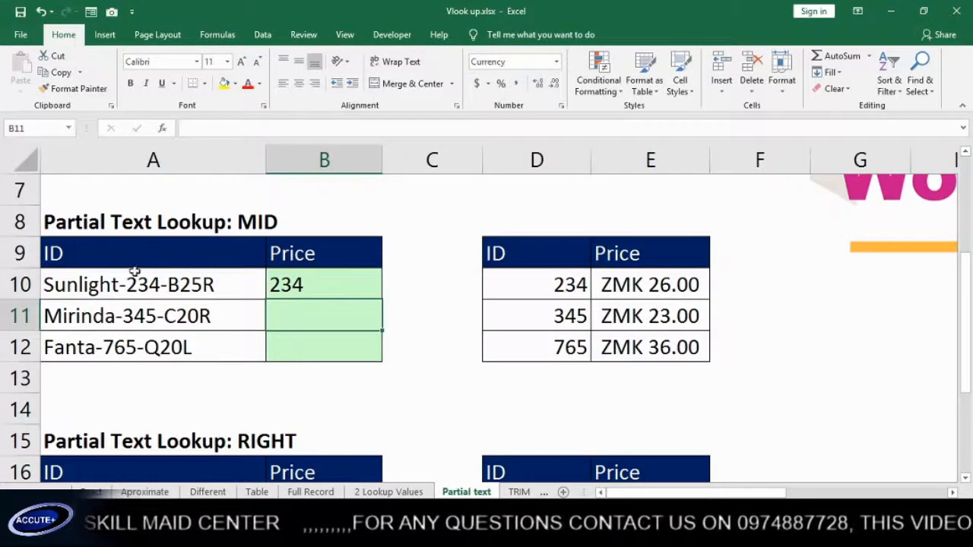
pyautogui.click(331, 294)
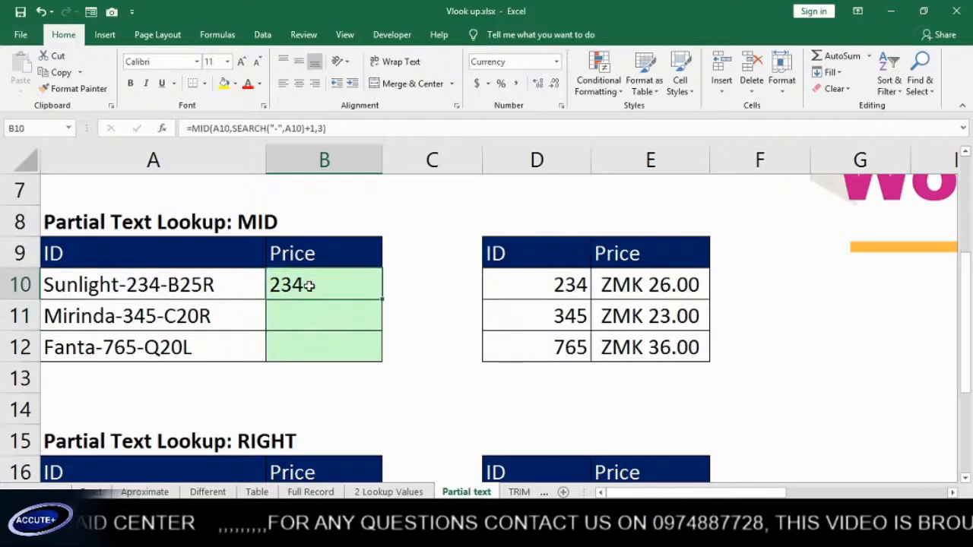
# Wrap B10's MID in VLOOKUP against absolute $D$10:$E$12, column 2, exact match 0
pyautogui.doubleClick(306, 285)
pyautogui.click(280, 287)
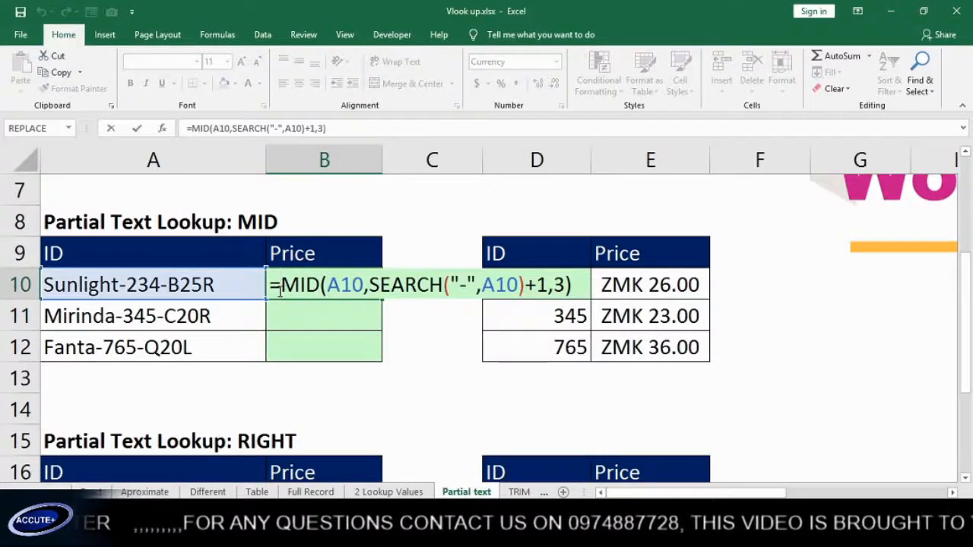
pyautogui.write('v')
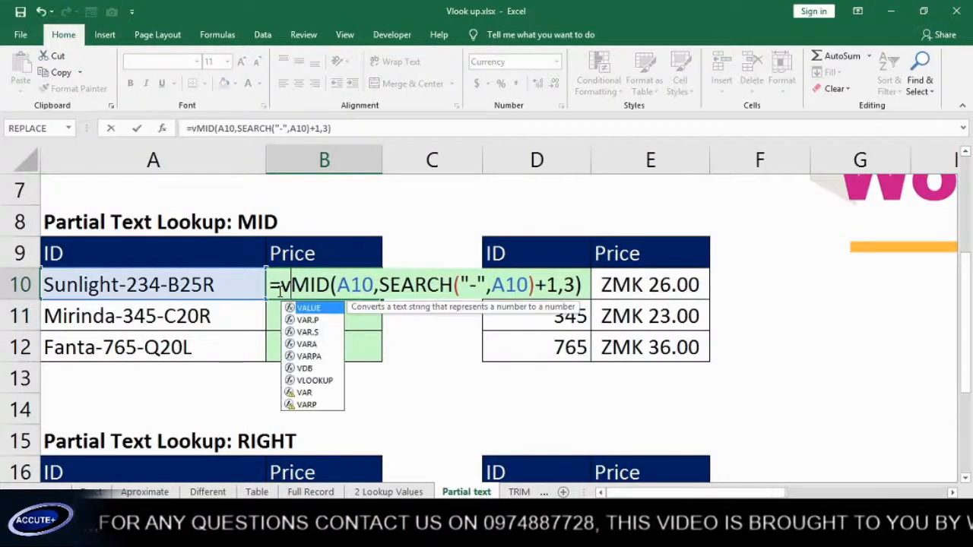
pyautogui.write('l')
pyautogui.press('Tab')
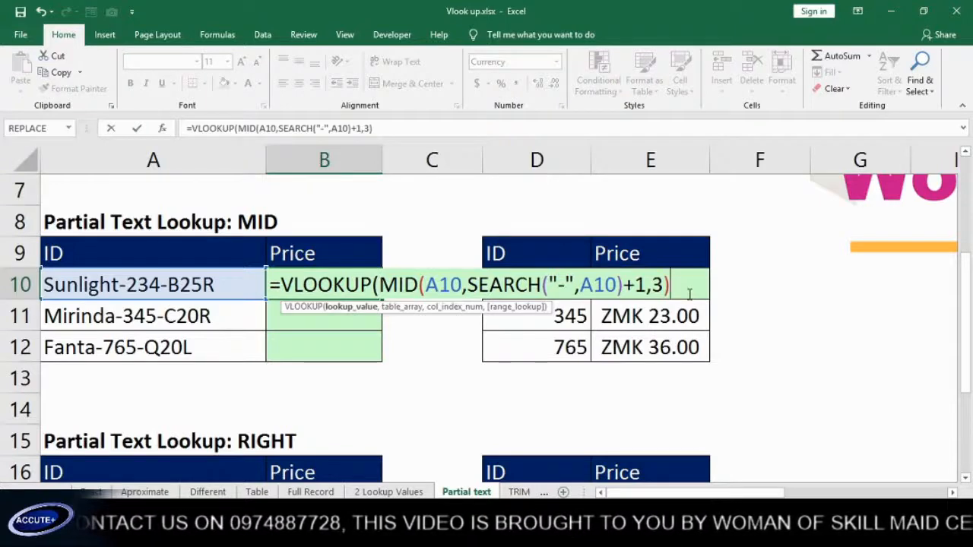
pyautogui.write(',')
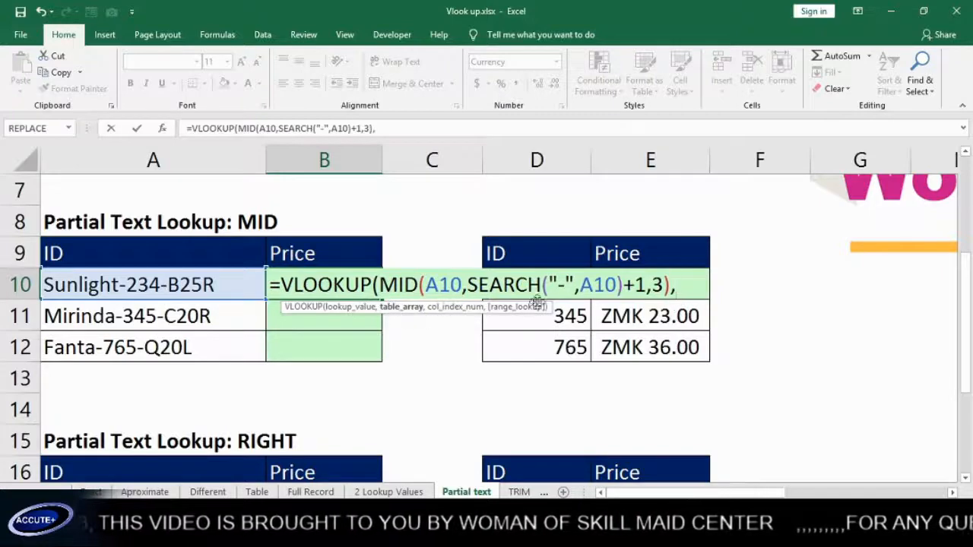
pyautogui.moveTo(693, 352); pyautogui.dragTo(535, 292)
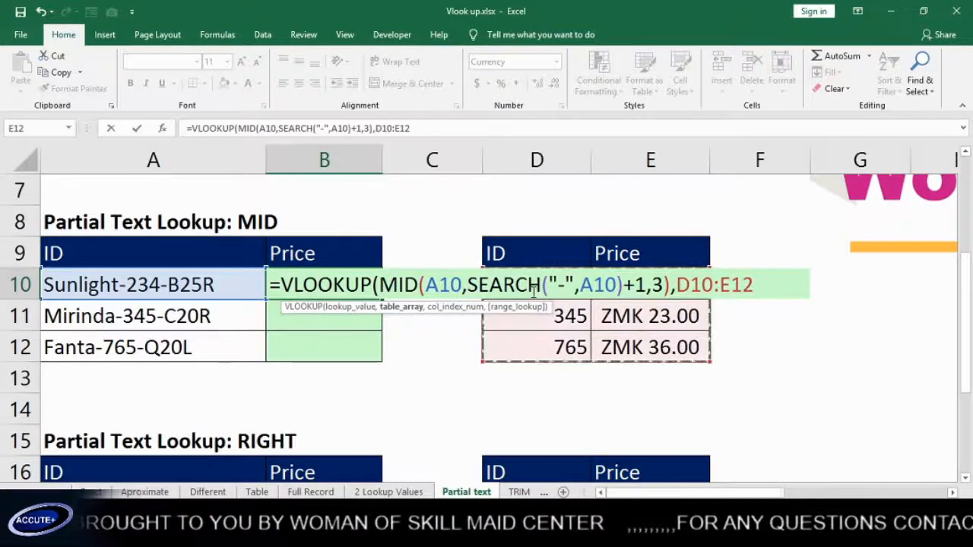
pyautogui.press('F4')
pyautogui.write(',')
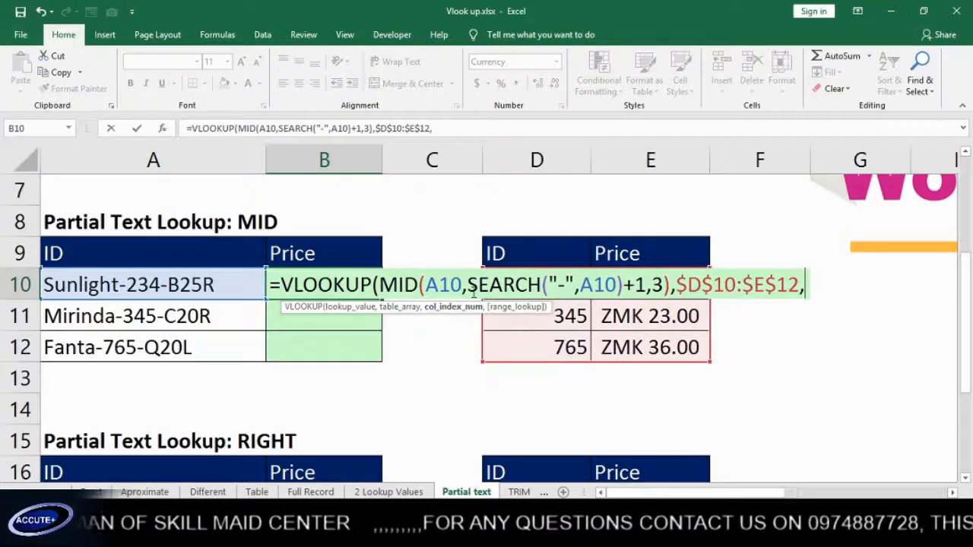
pyautogui.write('2,')
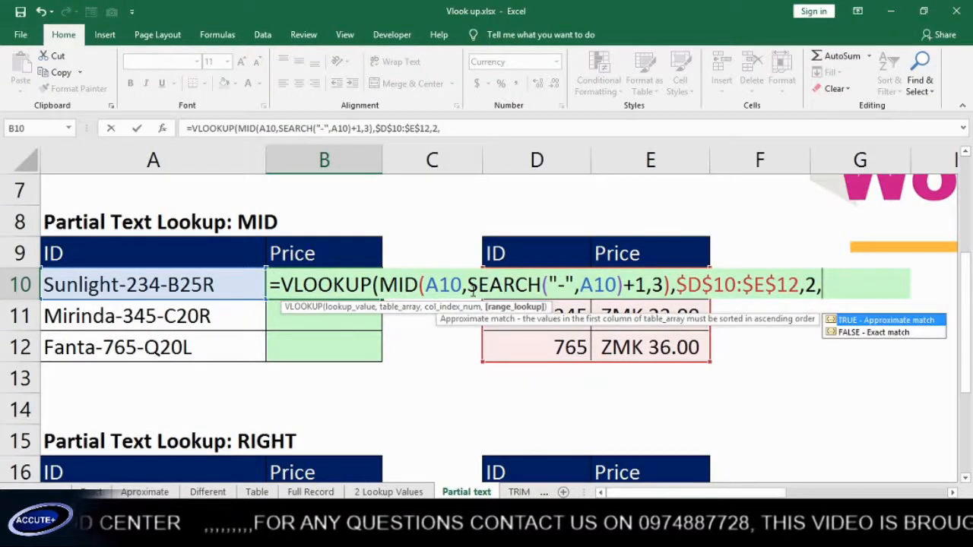
pyautogui.write('0')
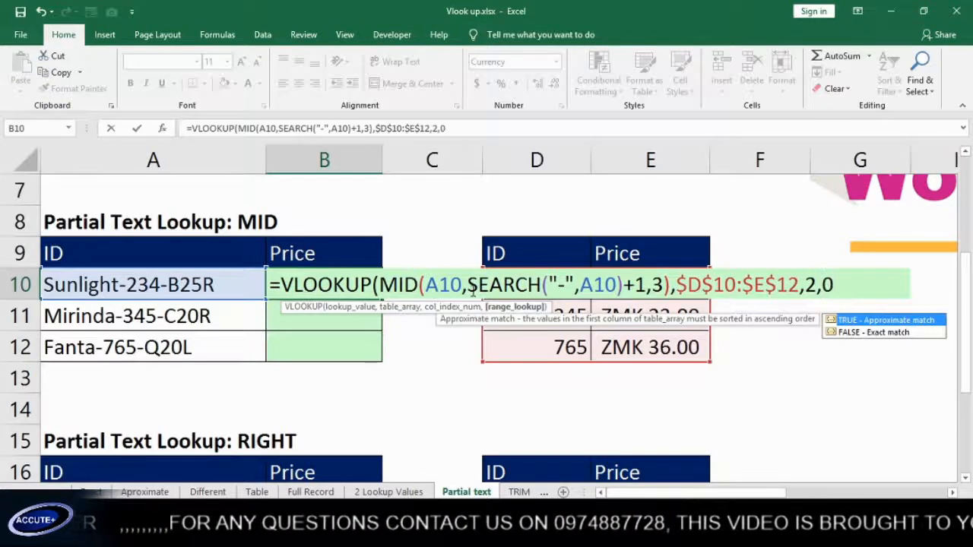
pyautogui.write(')')
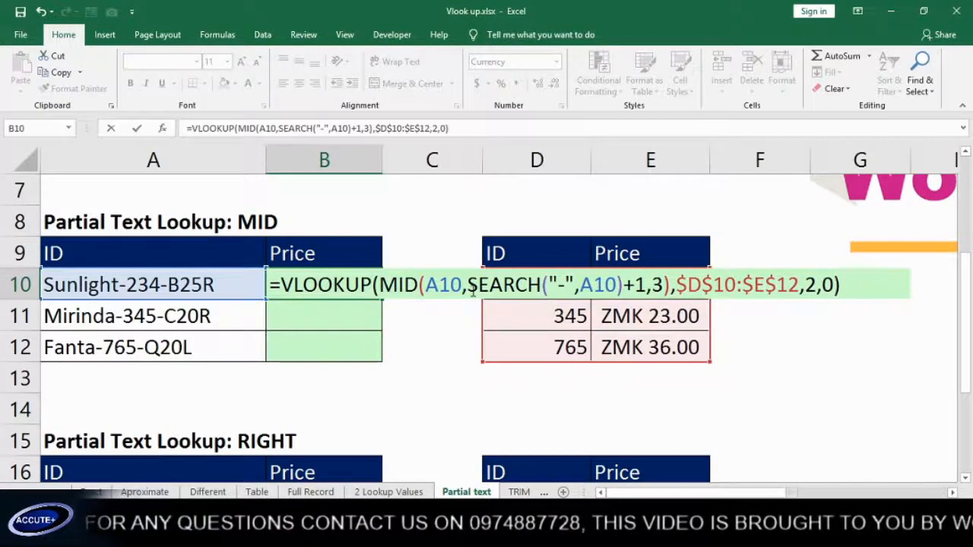
pyautogui.press('Return')
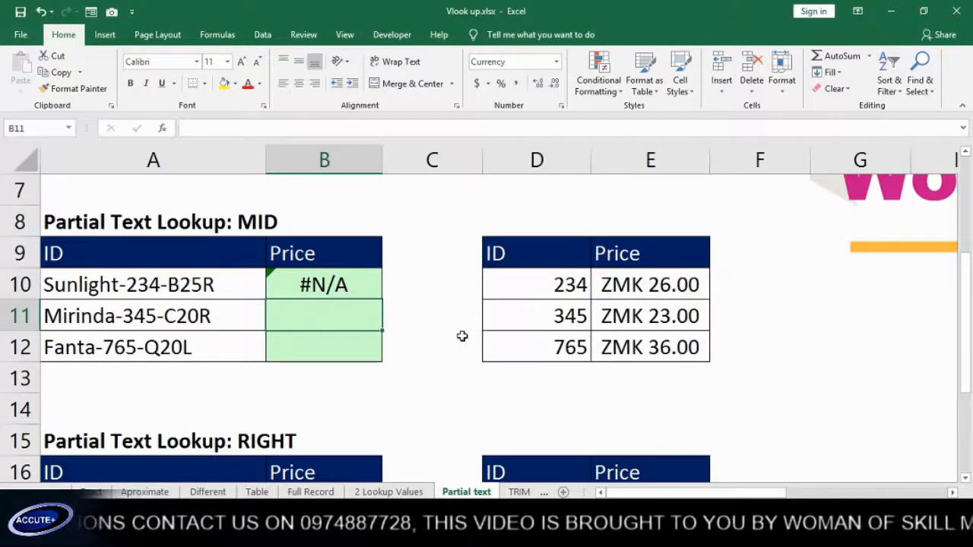
# Fill B10's lookup down to B12, where B11 and B12 show #N/A
pyautogui.click(365, 287)
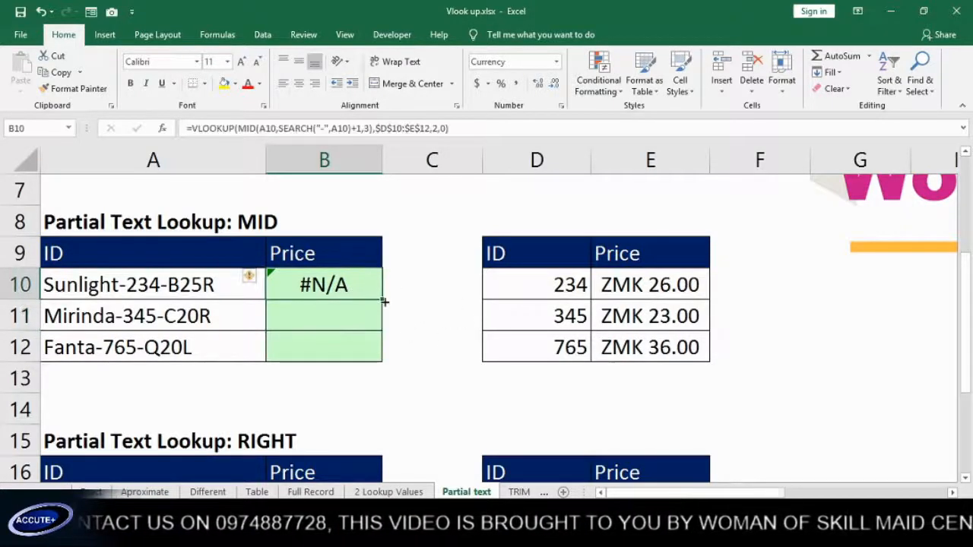
pyautogui.moveTo(381, 300); pyautogui.dragTo(380, 363)
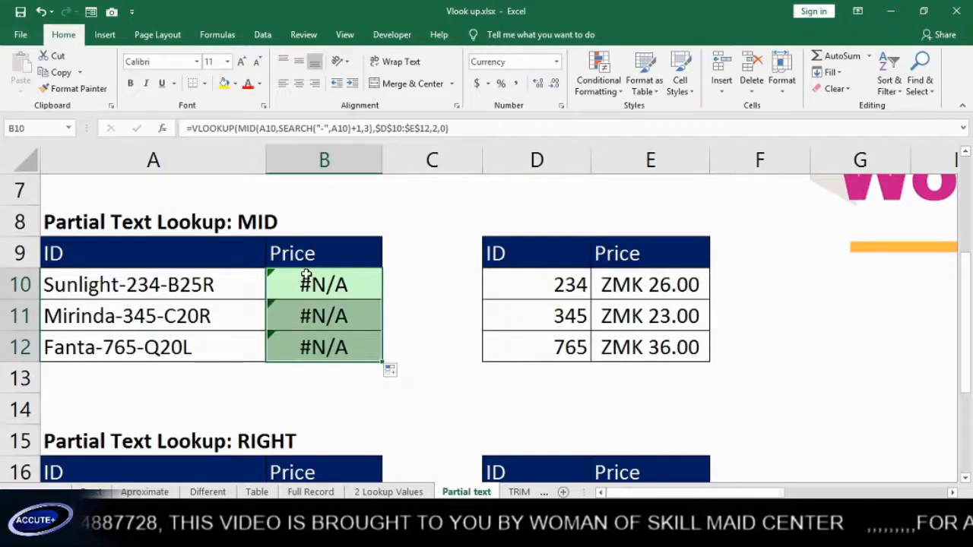
pyautogui.doubleClick(330, 314)
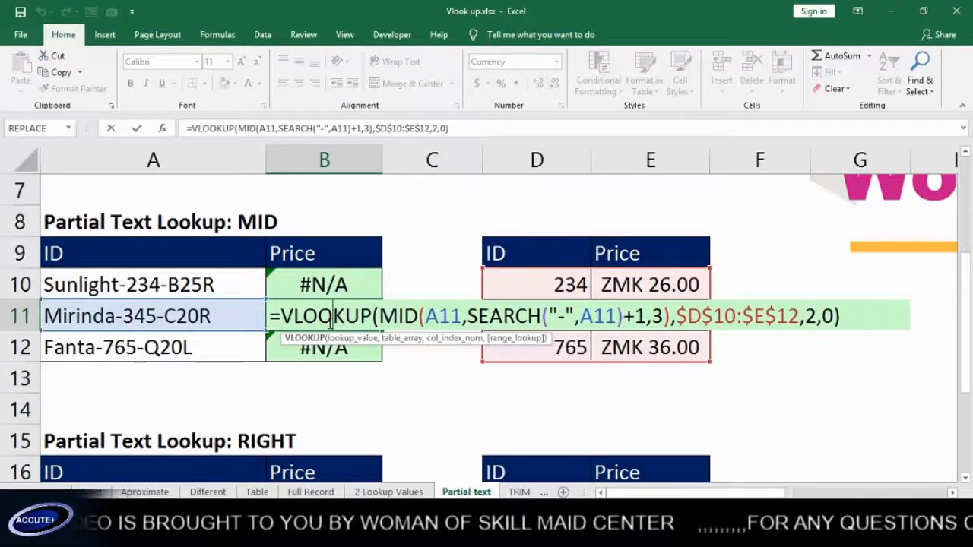
pyautogui.press('Return')
# Inspect B10's SEARCH portion and D10's numeric ID, trying F9 on part of the formula
pyautogui.doubleClick(344, 283)
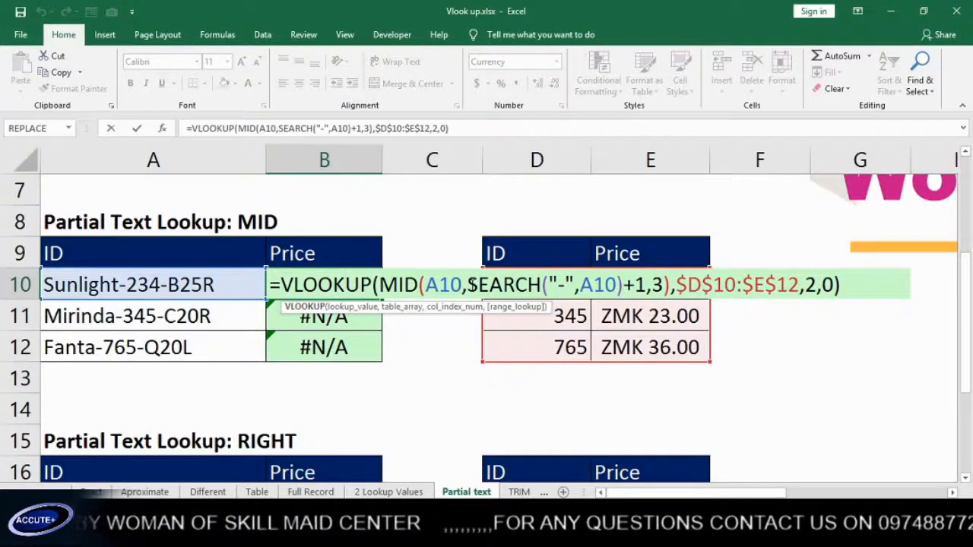
pyautogui.moveTo(470, 284); pyautogui.dragTo(675, 285)
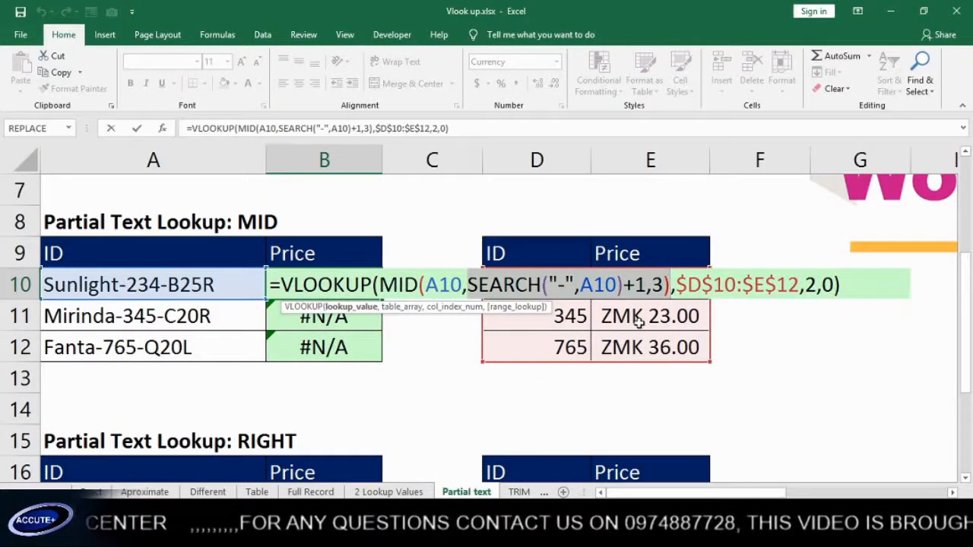
pyautogui.press('Return')
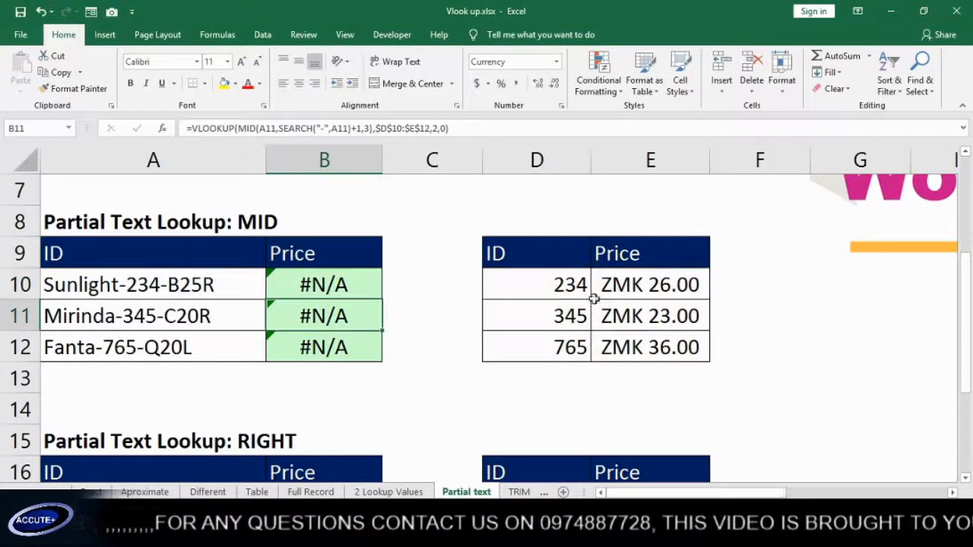
pyautogui.click(524, 278)
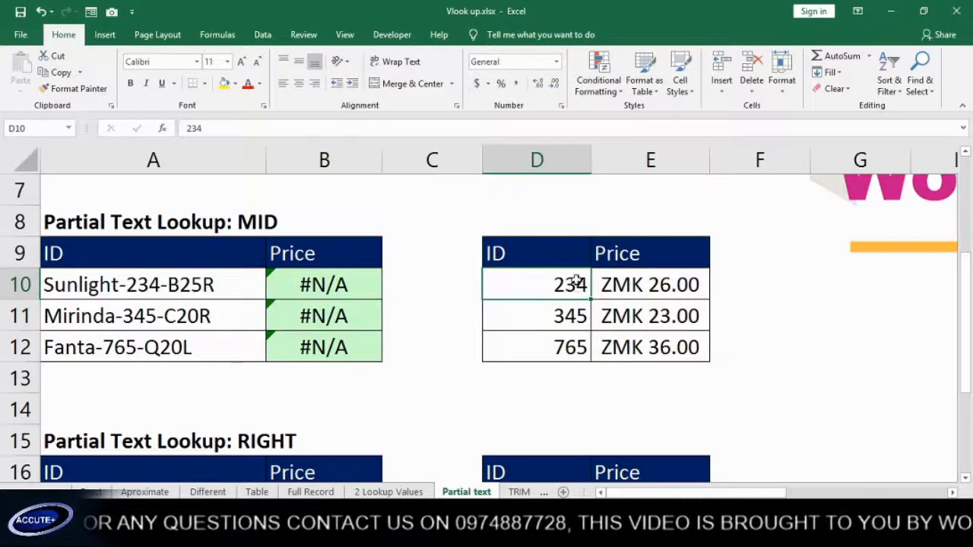
pyautogui.doubleClick(337, 293)
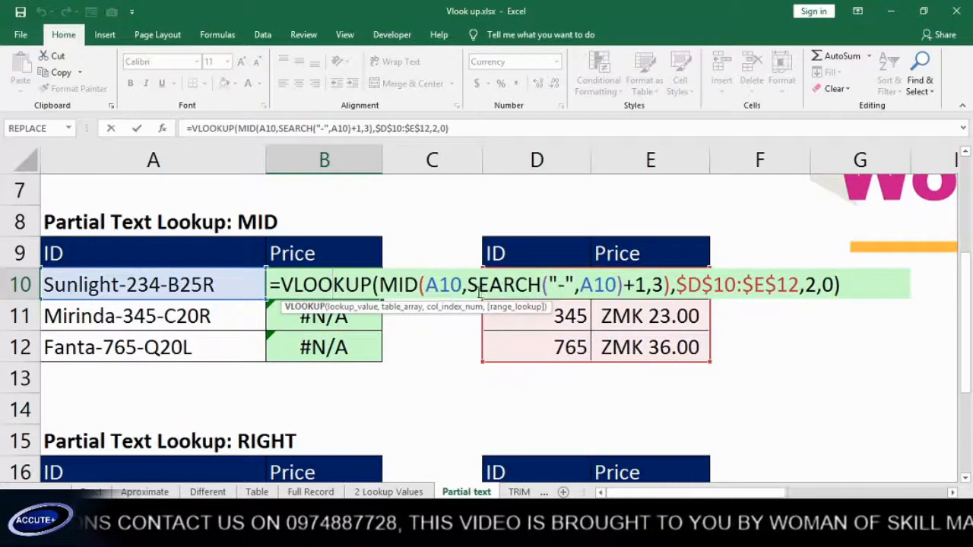
pyautogui.moveTo(469, 285); pyautogui.dragTo(672, 287)
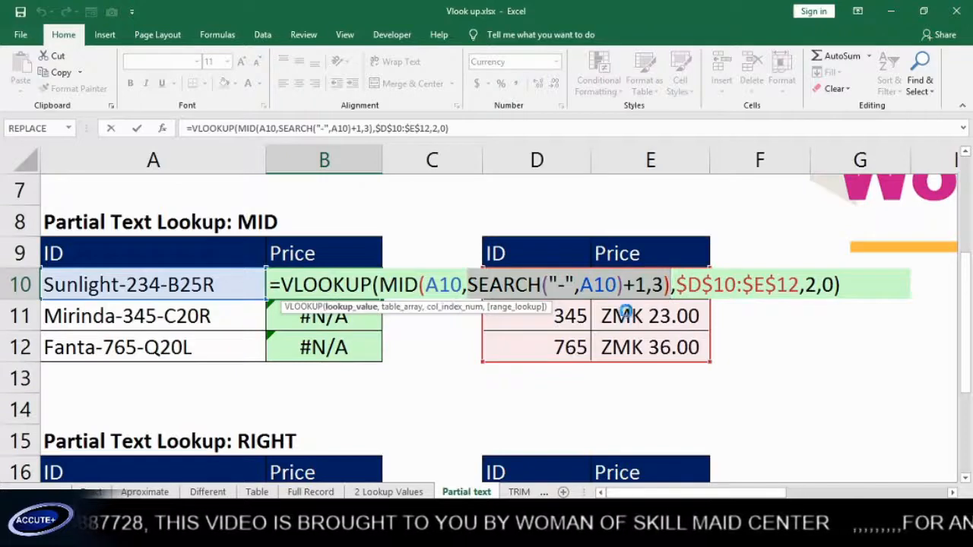
pyautogui.press('F9')
pyautogui.click(462, 342)
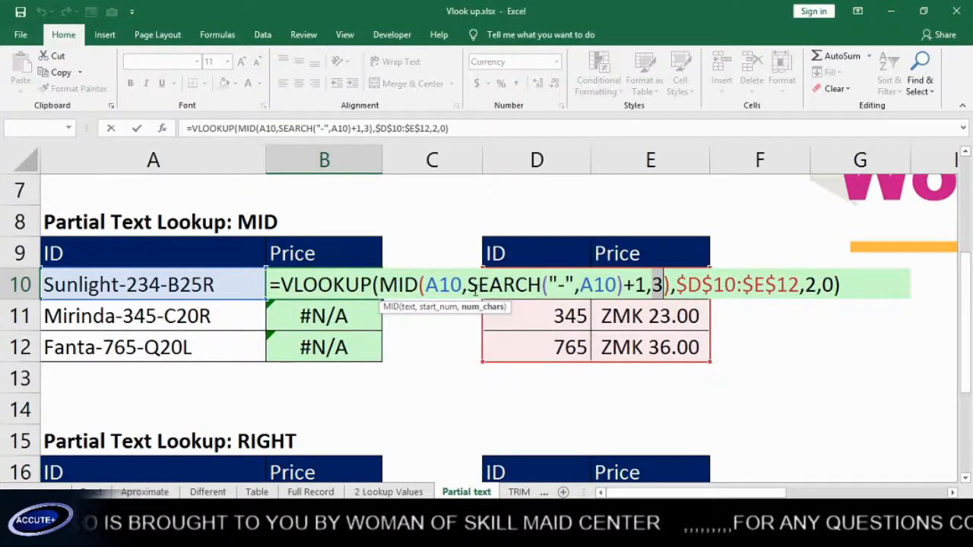
# Evaluate B10's whole MID expression with F9, revealing text "234", then restore it
pyautogui.moveTo(468, 292); pyautogui.dragTo(645, 292)
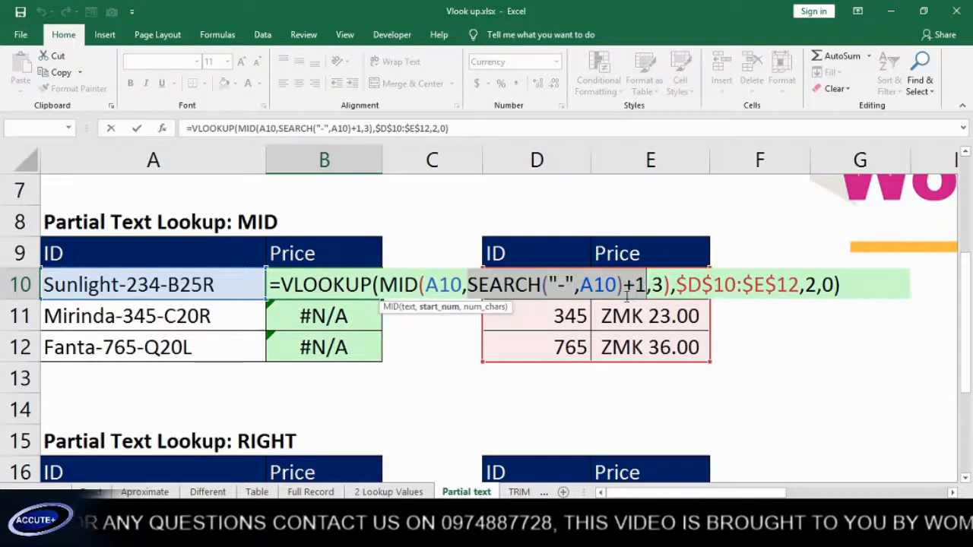
pyautogui.click(479, 286)
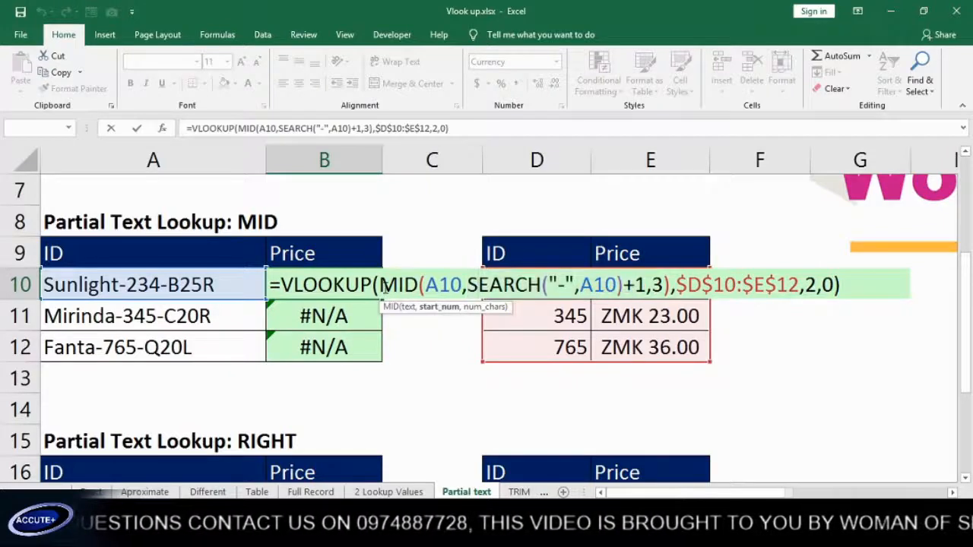
pyautogui.moveTo(380, 286); pyautogui.dragTo(672, 287)
pyautogui.hotkey('ctrl', 'c')
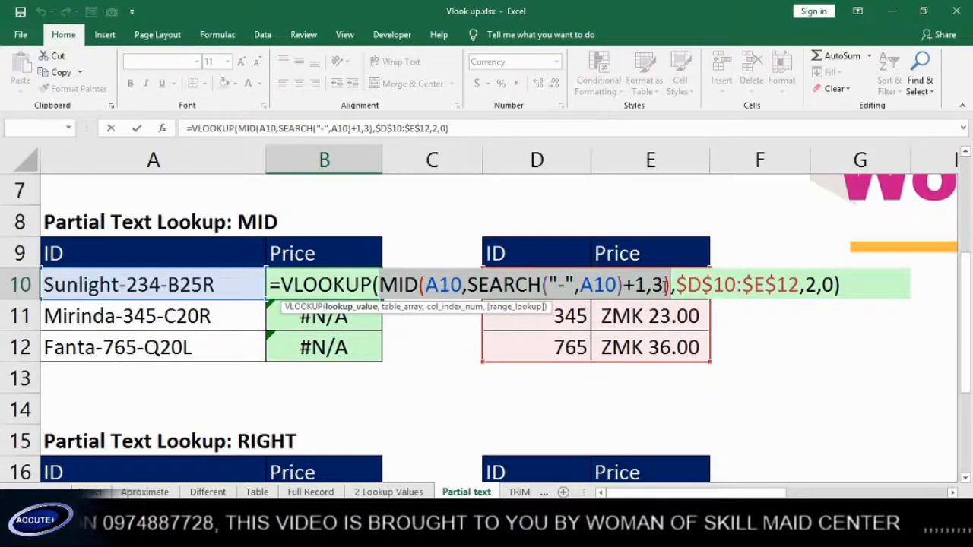
pyautogui.press('F9')
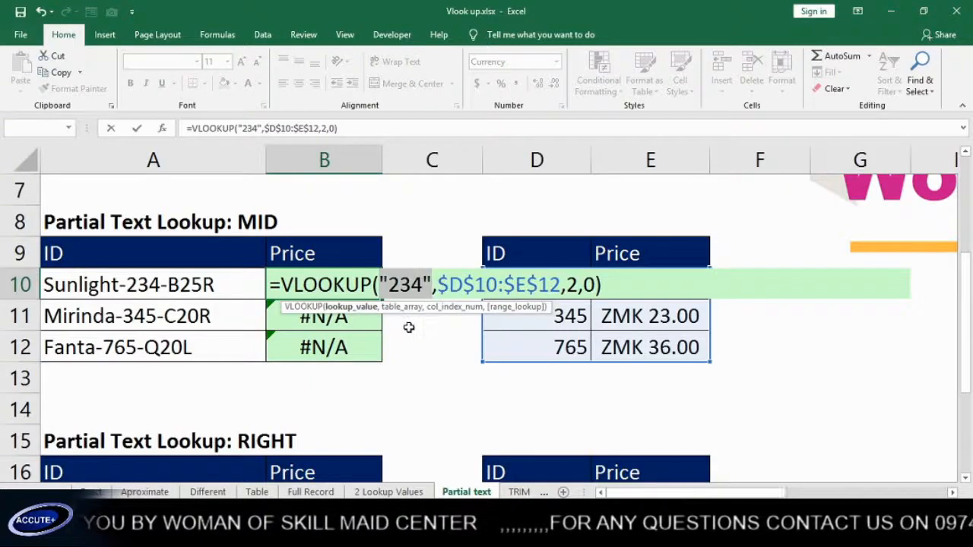
pyautogui.hotkey('ctrl', 'v')
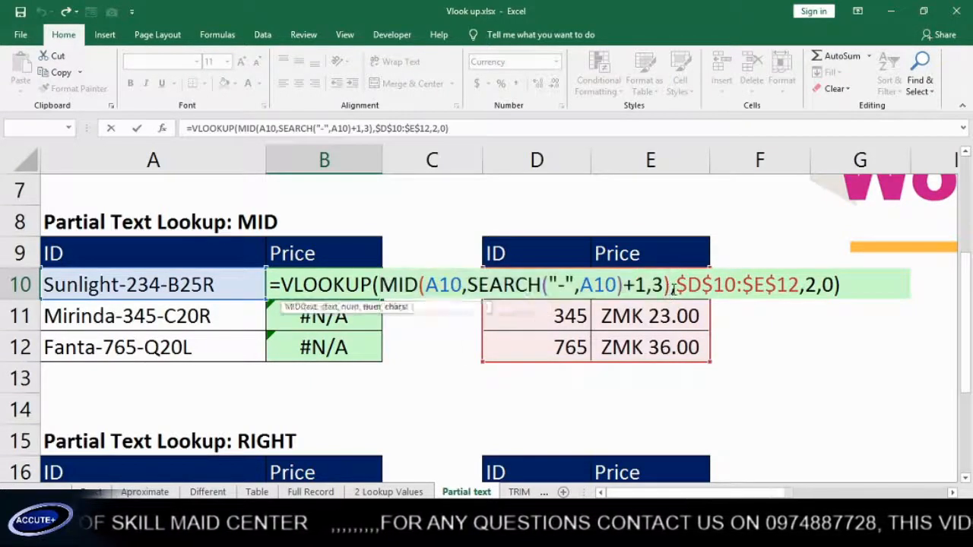
# Add +0 to the MID result in B10's formula so B10 returns ZMK 26.00
pyautogui.write('+0')
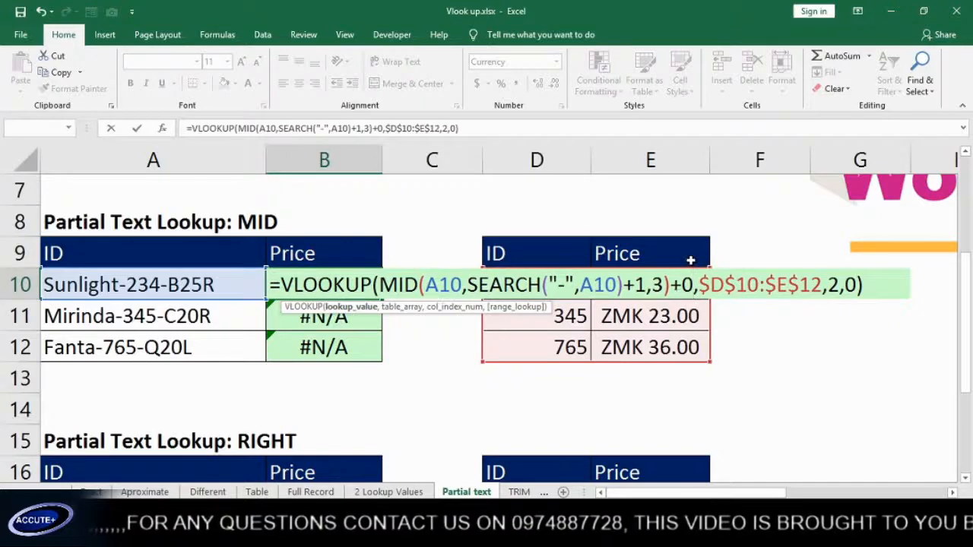
pyautogui.press('Return')
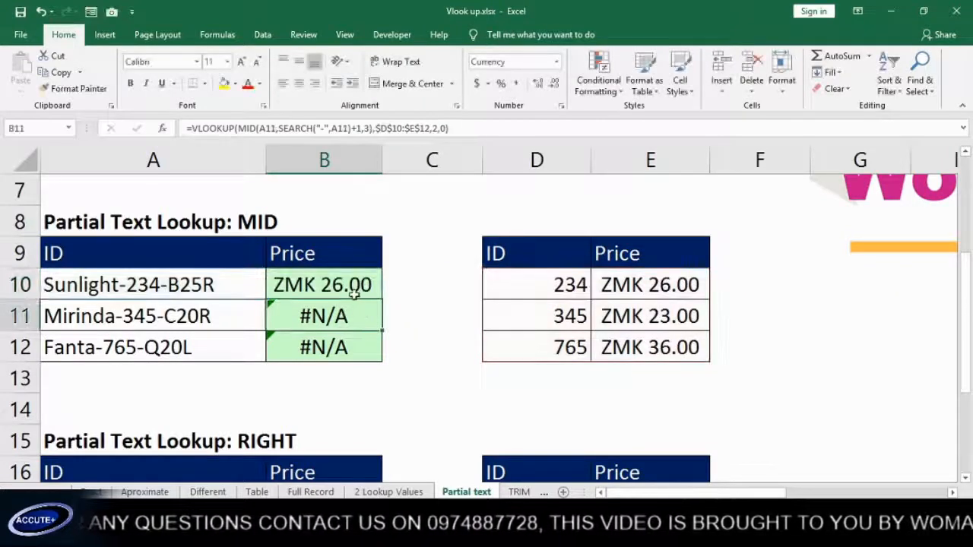
pyautogui.click(332, 286)
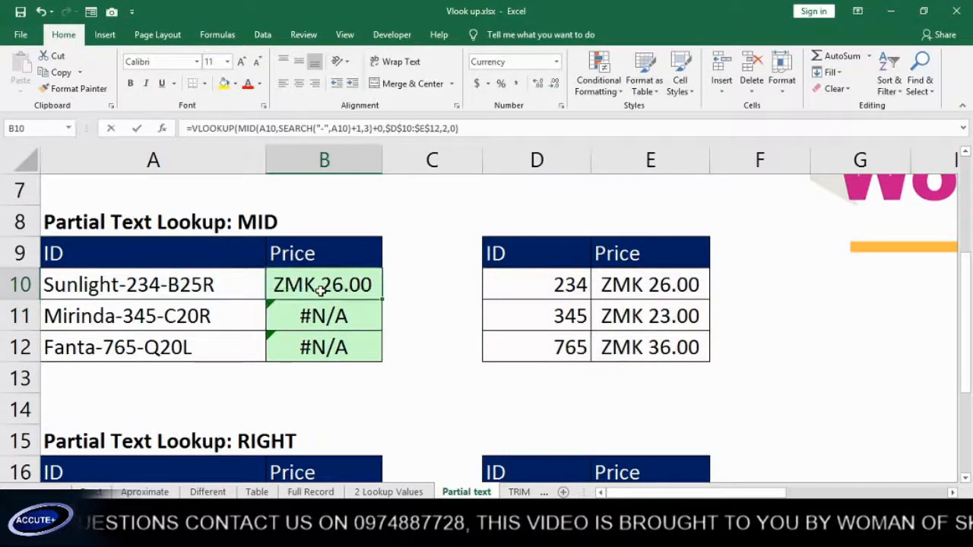
# Use F9 to check that the MID expression plus zero evaluates to 234, then fill B10 down to B12
pyautogui.doubleClick(331, 286)
pyautogui.moveTo(379, 285); pyautogui.dragTo(673, 283)
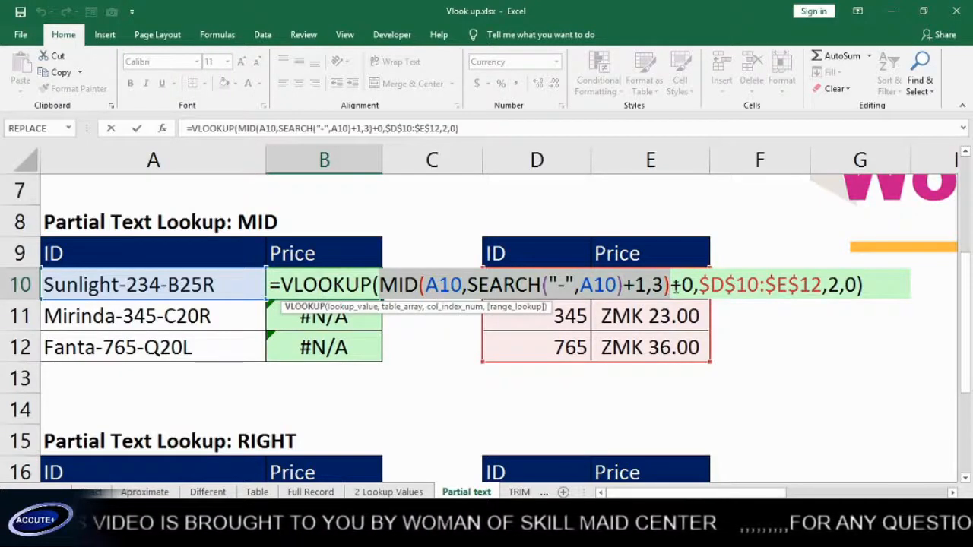
pyautogui.moveTo(674, 286); pyautogui.dragTo(693, 281)
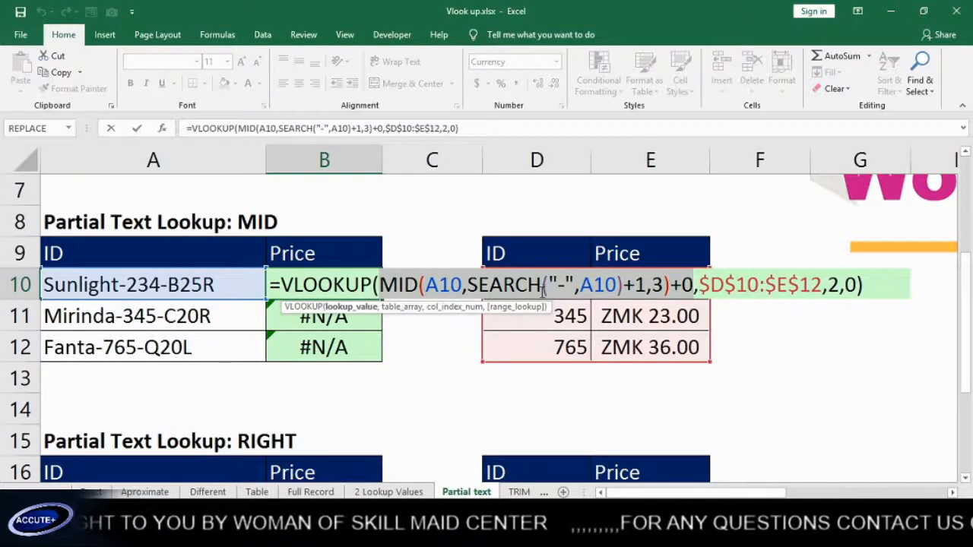
pyautogui.press('F9')
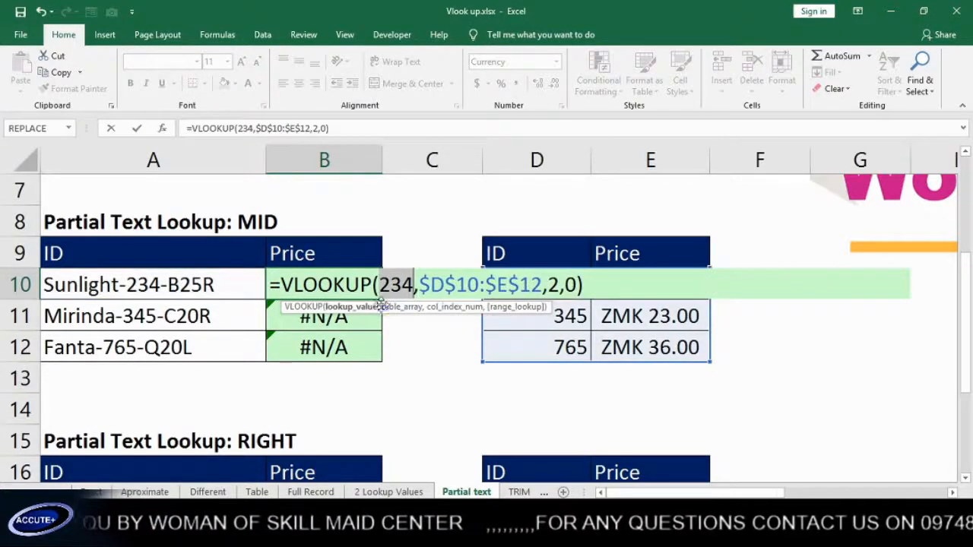
pyautogui.hotkey('ctrl', 'z')
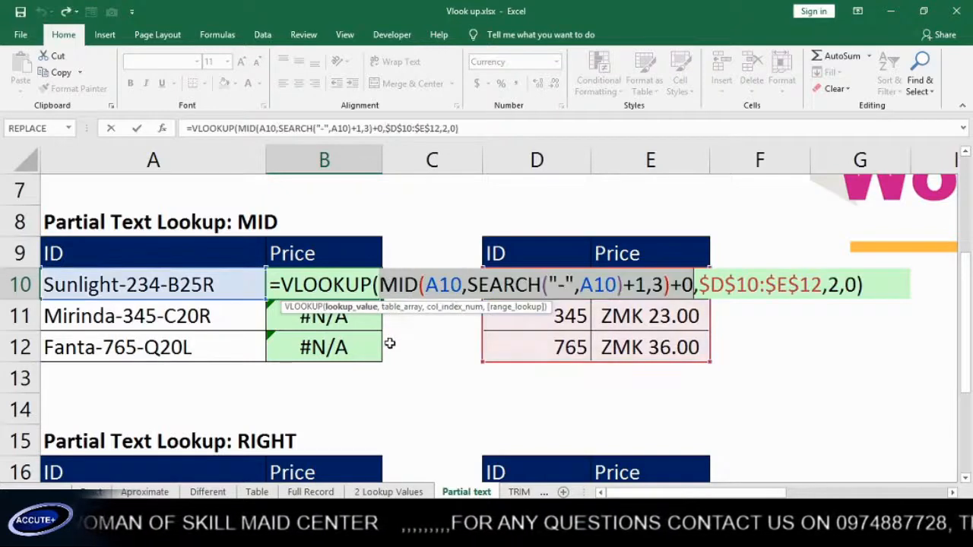
pyautogui.press('Return')
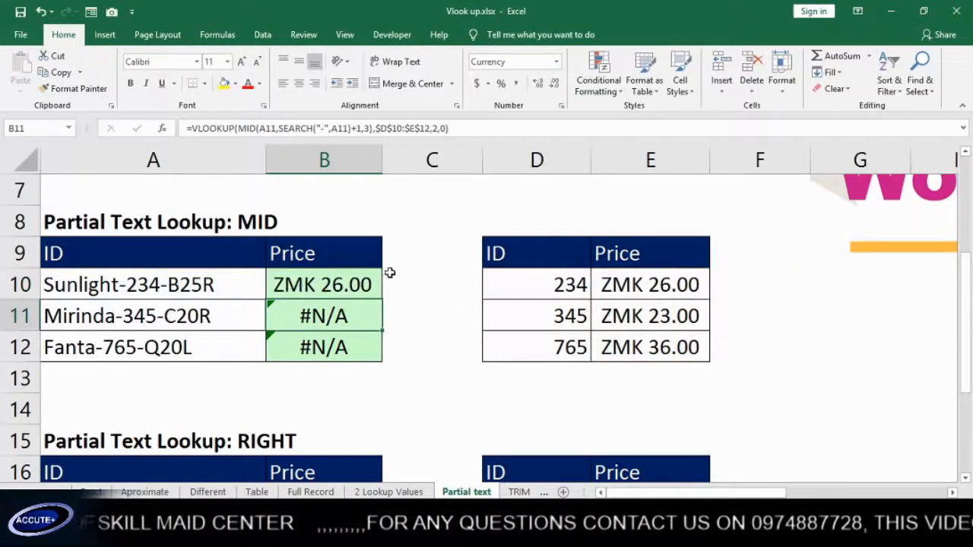
pyautogui.click(374, 289)
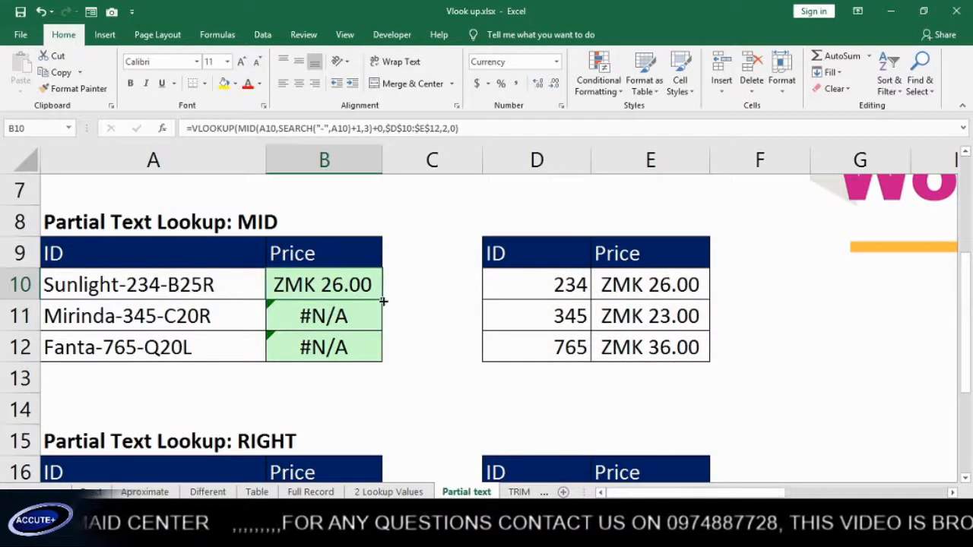
pyautogui.doubleClick(383, 301)
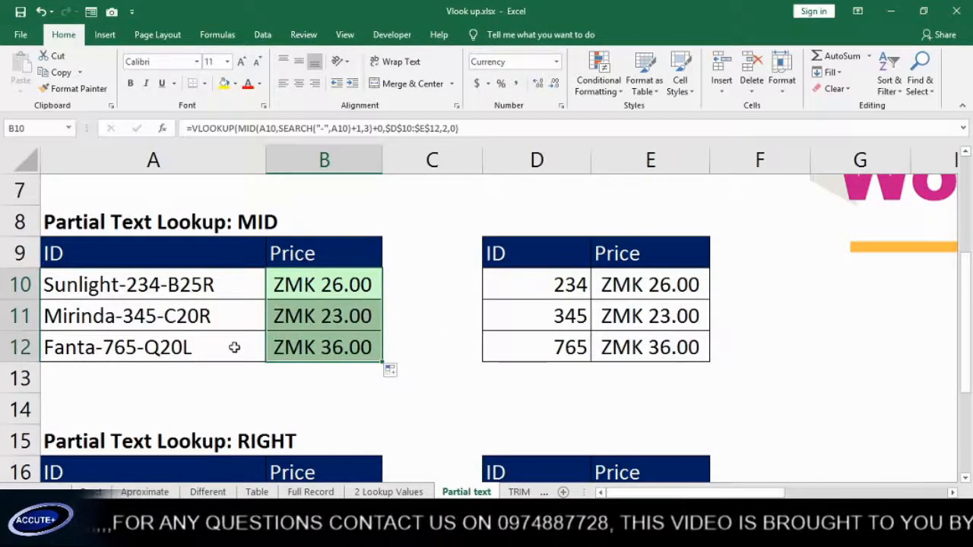
# In B17, enter =RIGHT(A17,4) to pull B25R from Sunlight-234-B25R
pyautogui.scroll(-1, 369, 353)
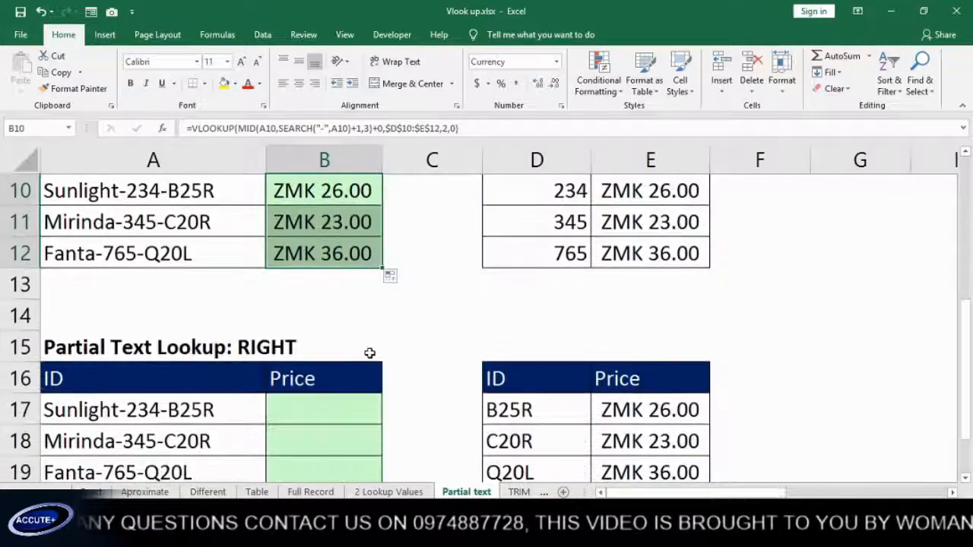
pyautogui.scroll(-1, 368, 347)
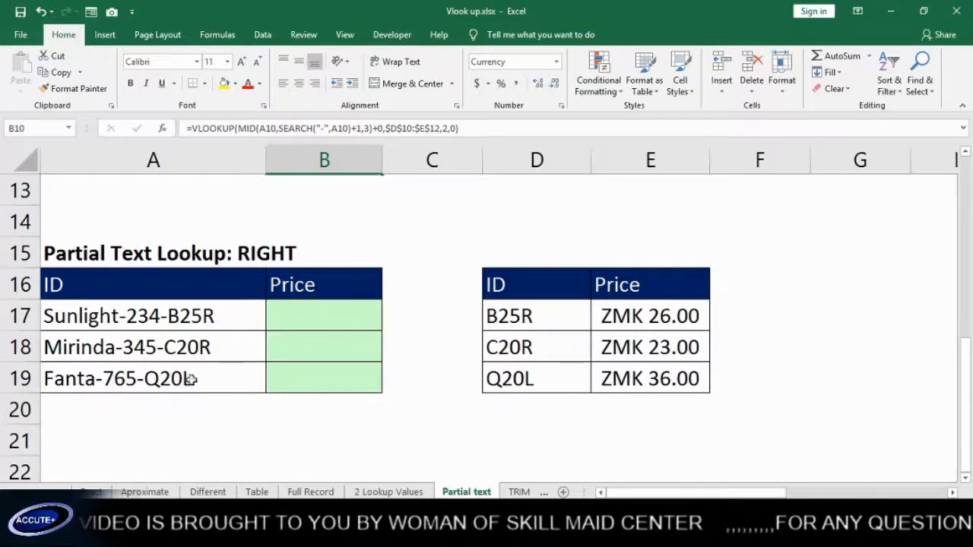
pyautogui.click(309, 315)
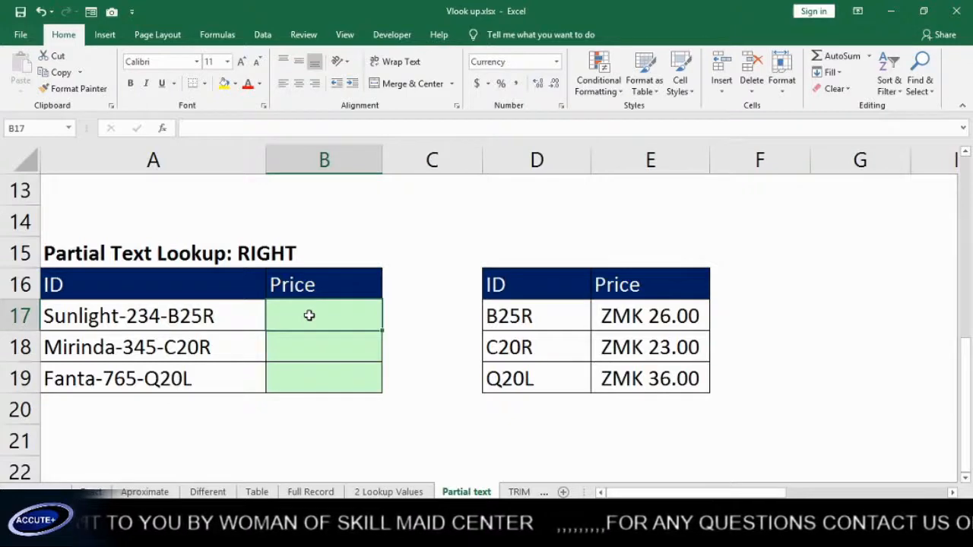
pyautogui.write('=v')
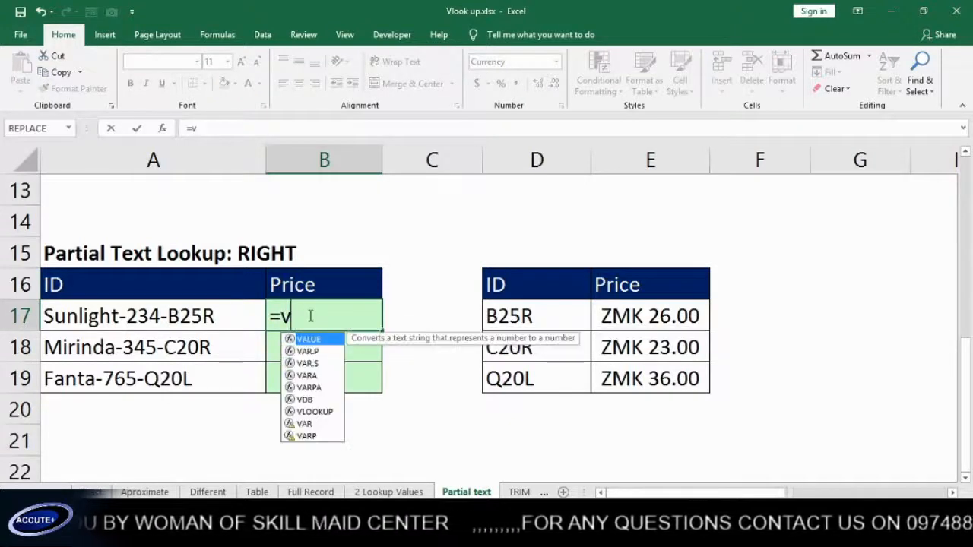
pyautogui.press('Escape')
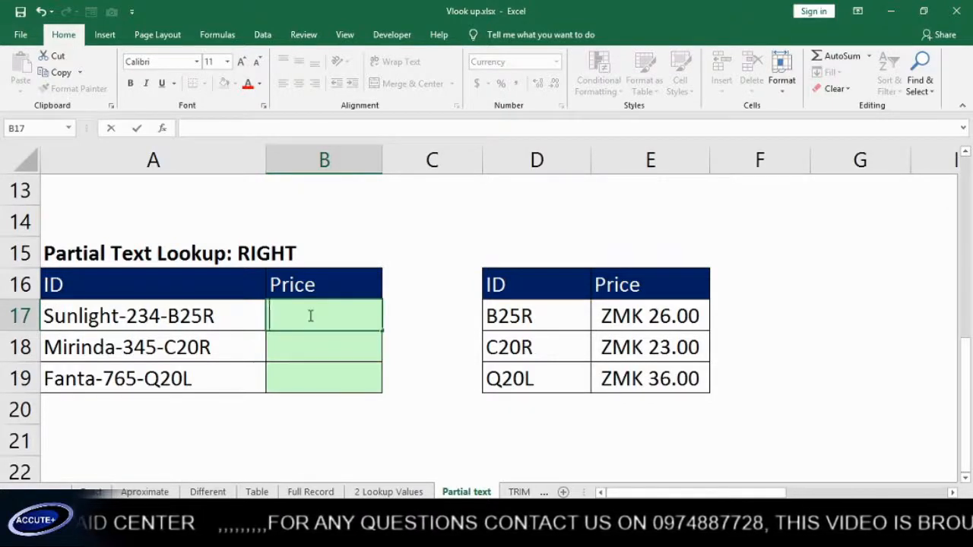
pyautogui.write('=ri')
pyautogui.press('Tab')
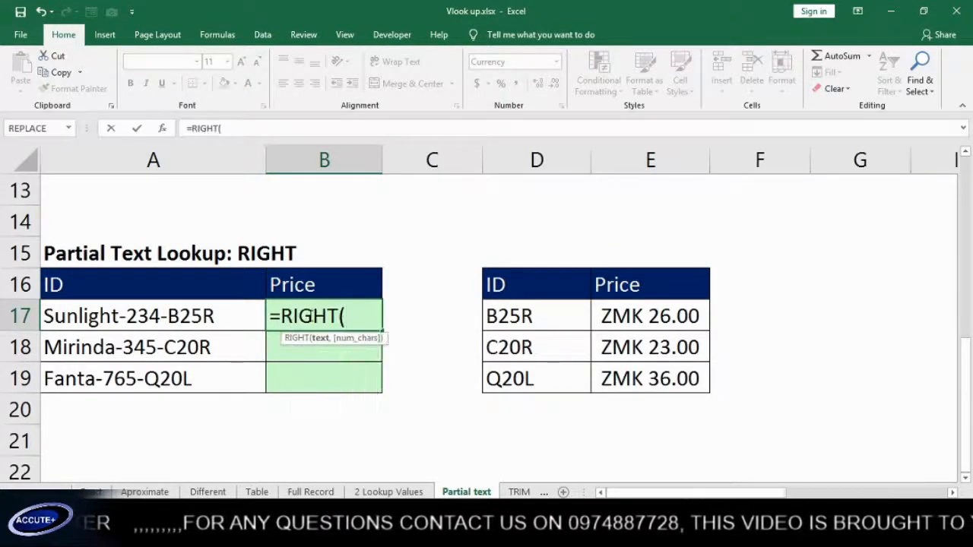
pyautogui.click(158, 319)
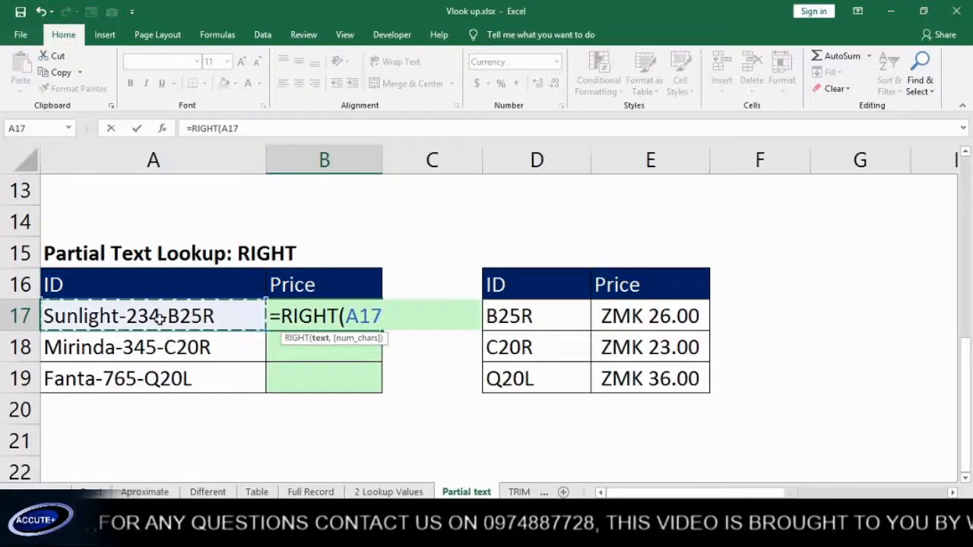
pyautogui.write(',')
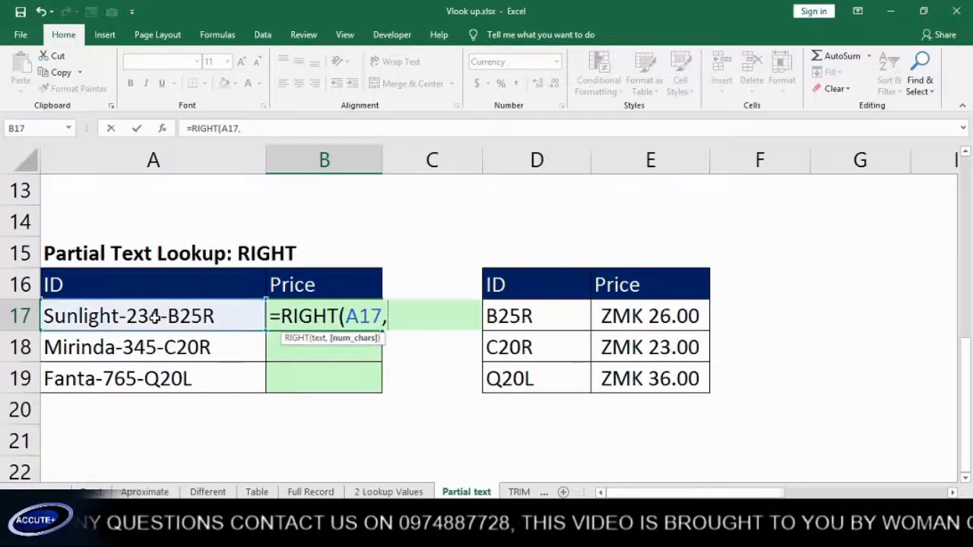
pyautogui.write('4)')
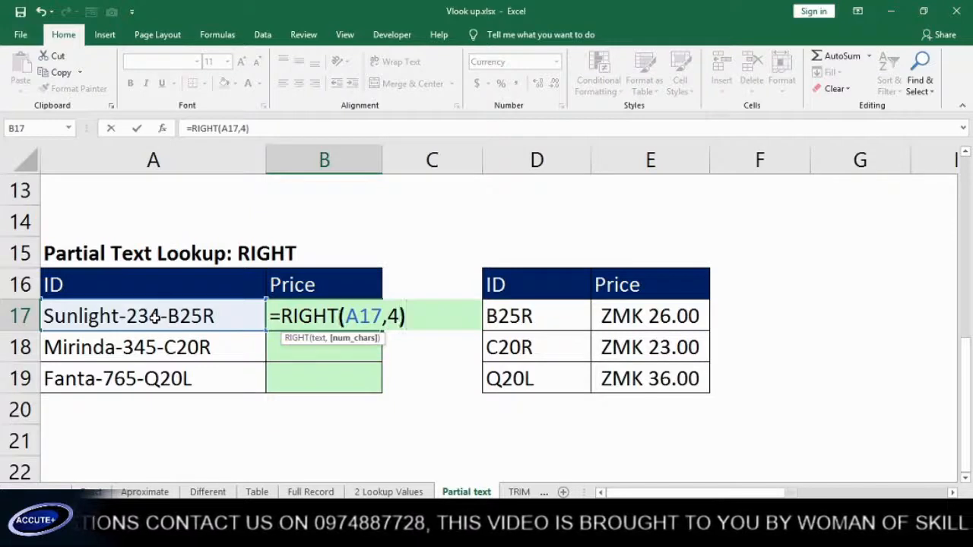
pyautogui.press('Return')
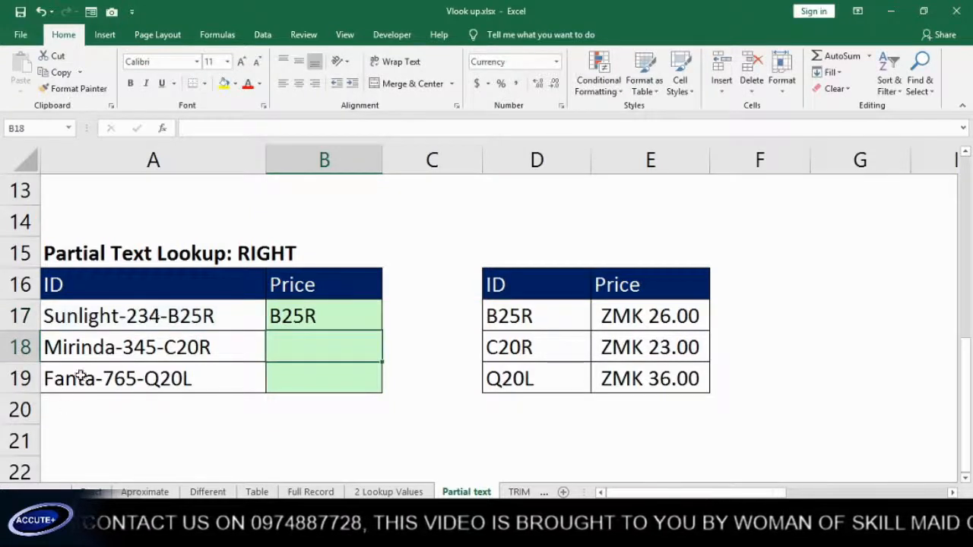
# Fill the RIGHT formula down to B19, then wrap B17 in VLOOKUP against absolute $D$17:$E$19
pyautogui.click(352, 308)
pyautogui.moveTo(383, 330); pyautogui.dragTo(386, 378)
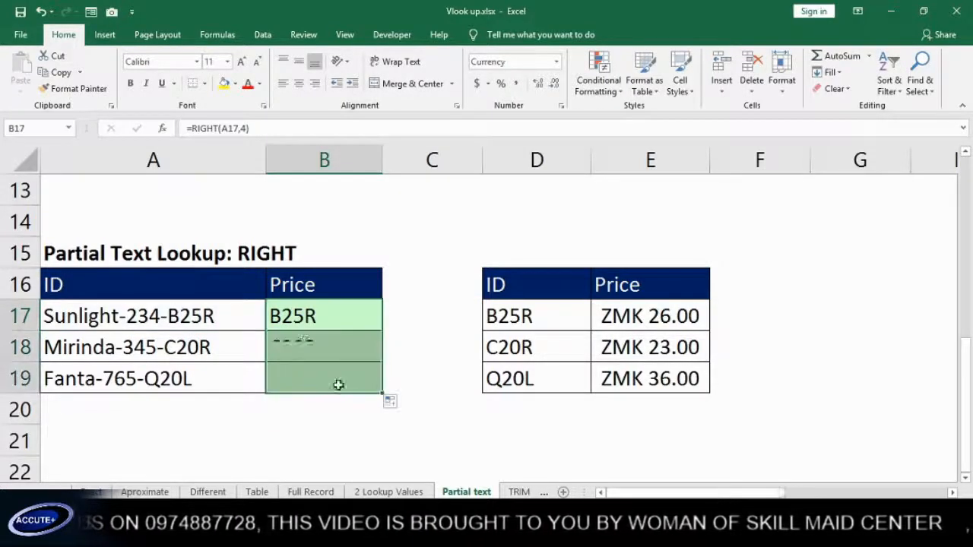
pyautogui.doubleClick(308, 316)
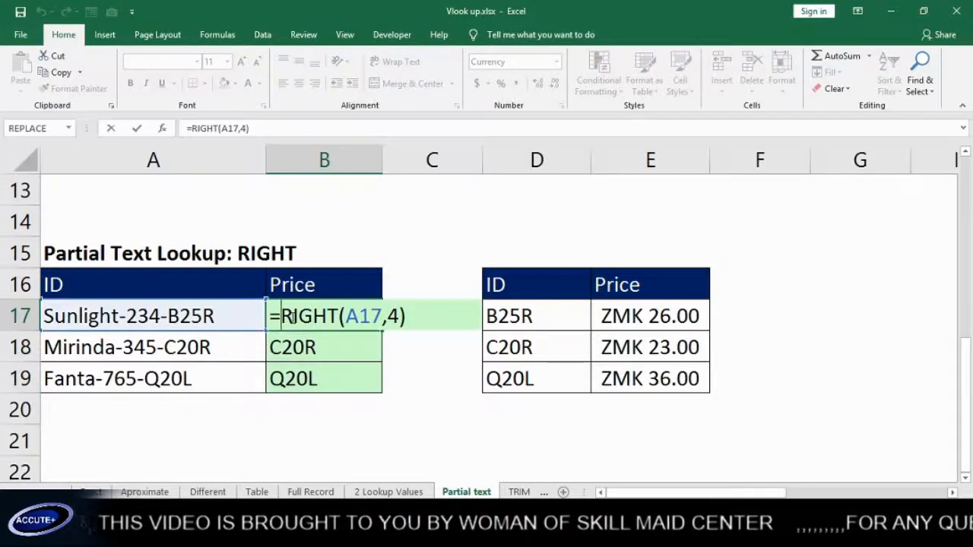
pyautogui.write('vl')
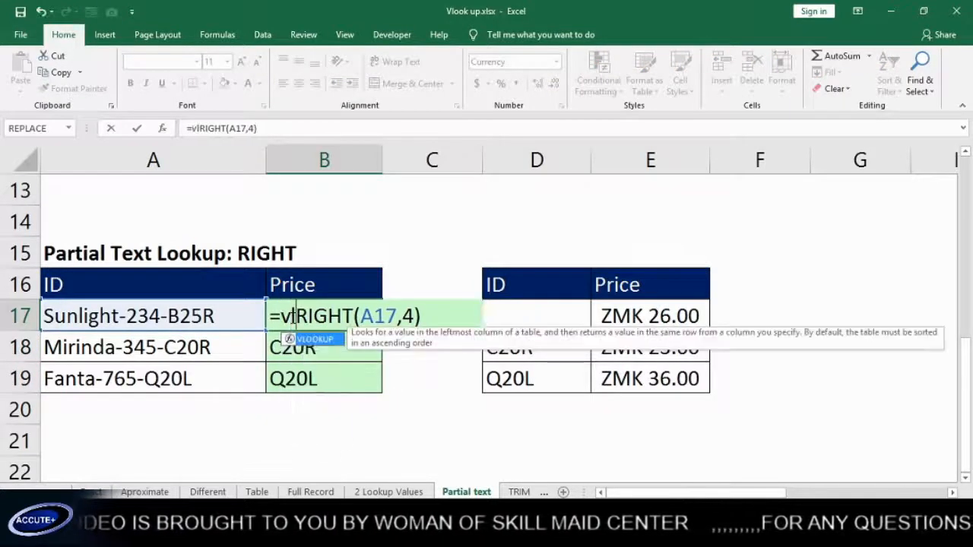
pyautogui.press('Tab')
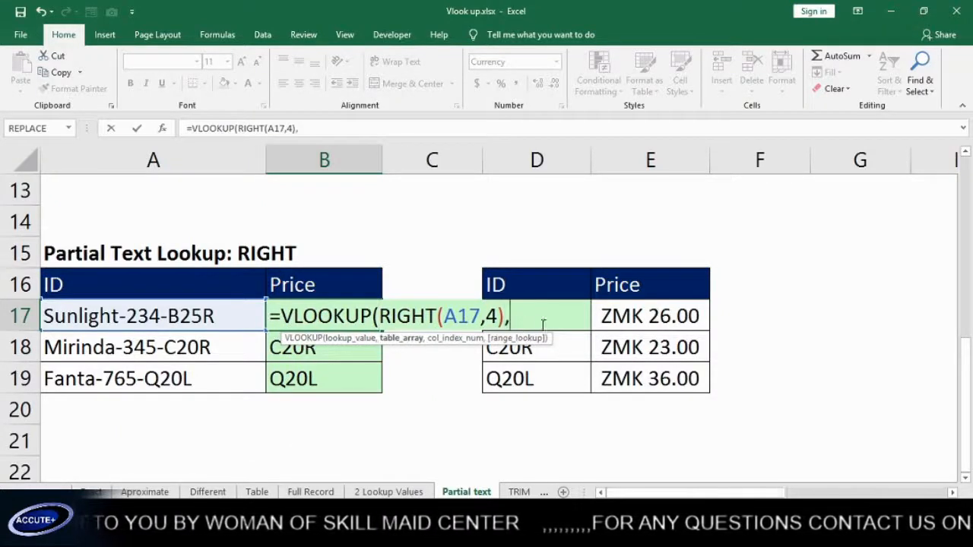
pyautogui.write(',')
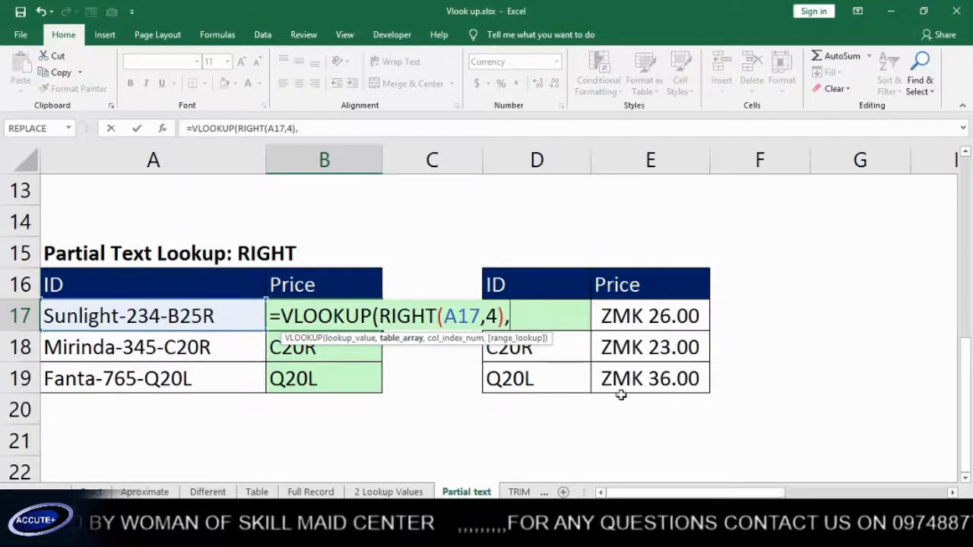
pyautogui.moveTo(679, 383); pyautogui.dragTo(531, 320)
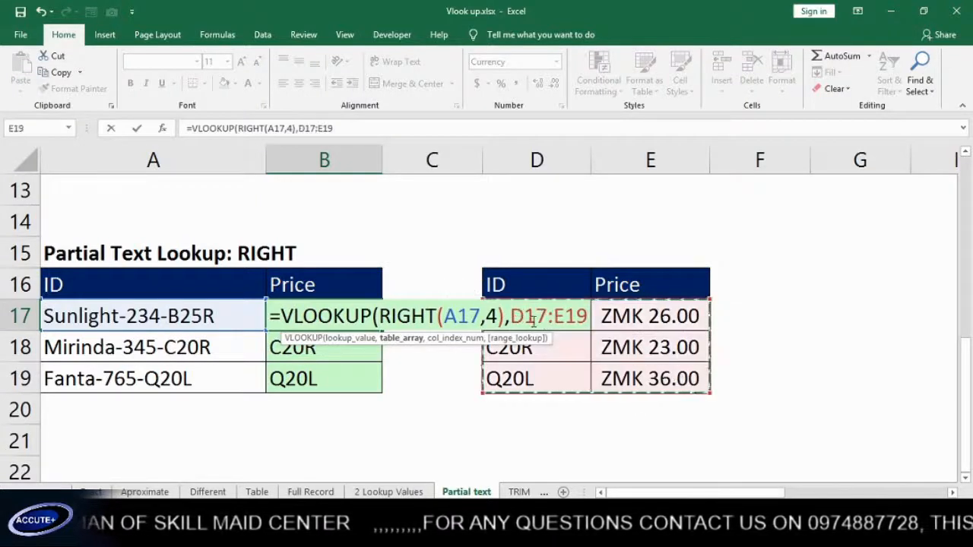
pyautogui.press('F4')
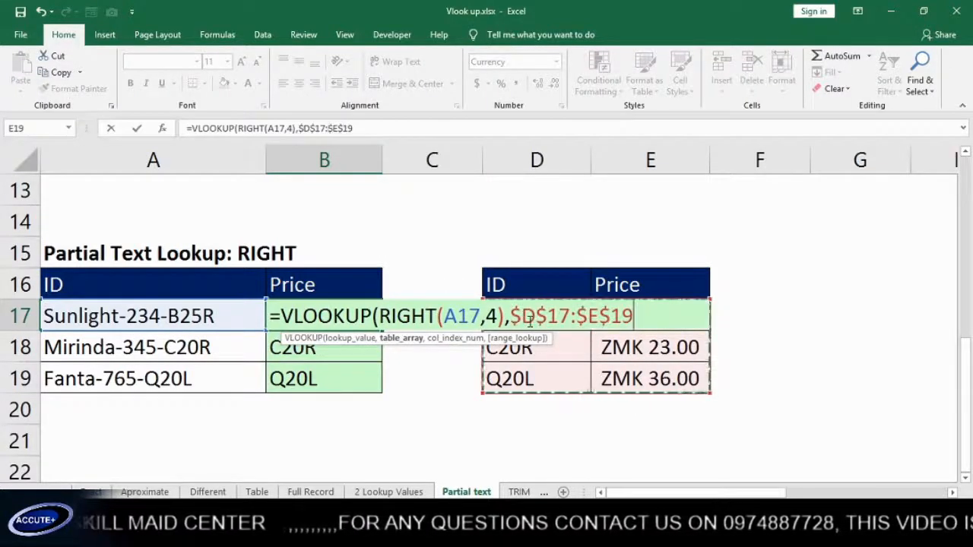
# Complete B17 as an exact-match column 2 lookup showing ZMK 26.00, and fill it to B19
pyautogui.write(',')
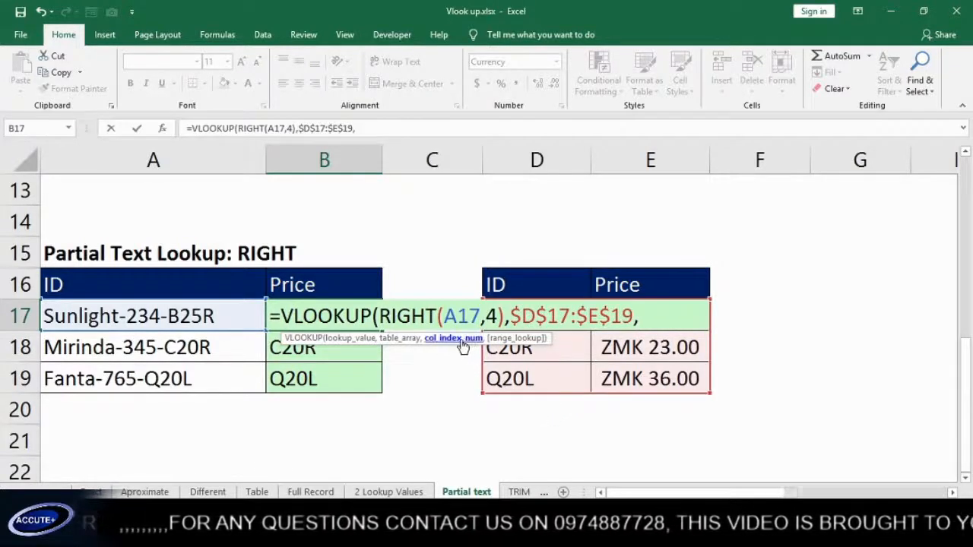
pyautogui.write('2,')
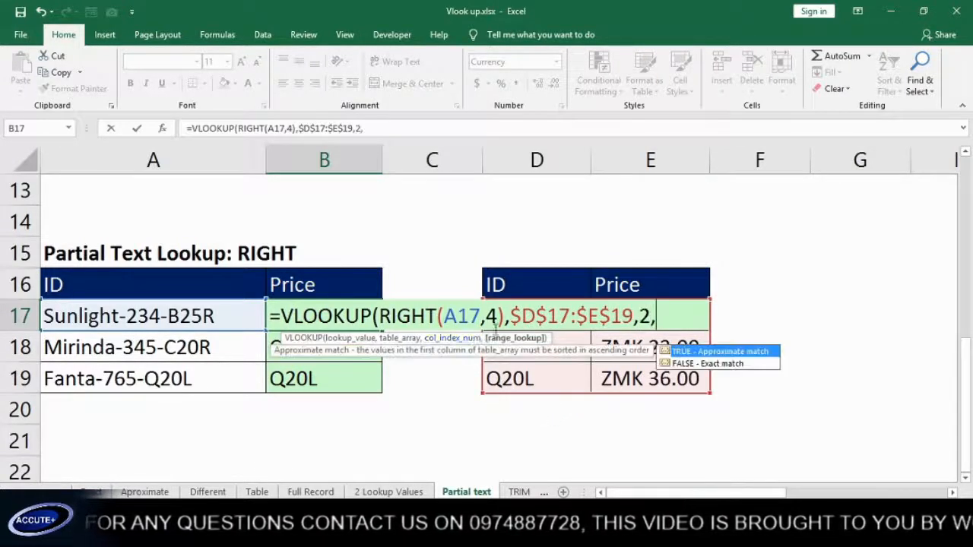
pyautogui.click(711, 364)
pyautogui.doubleClick(715, 365)
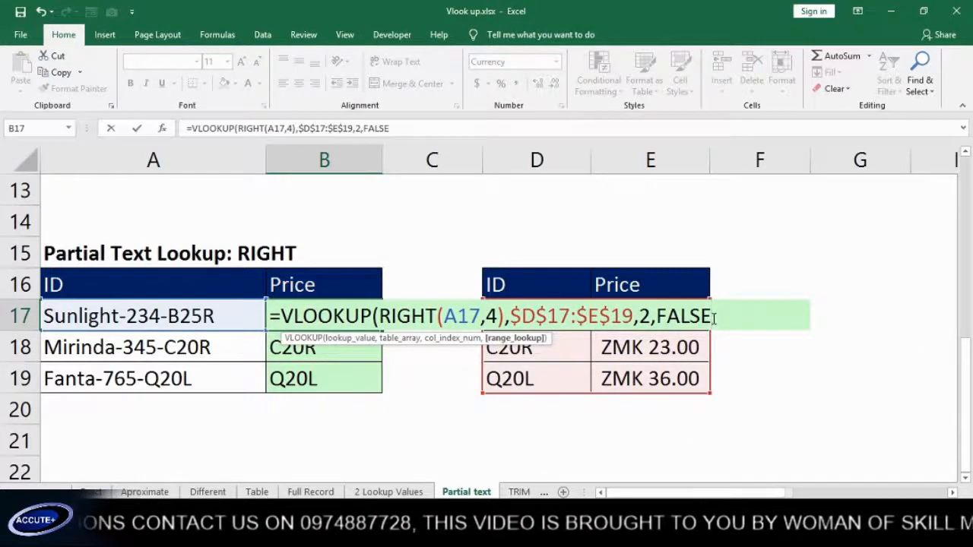
pyautogui.write(')')
pyautogui.press('Return')
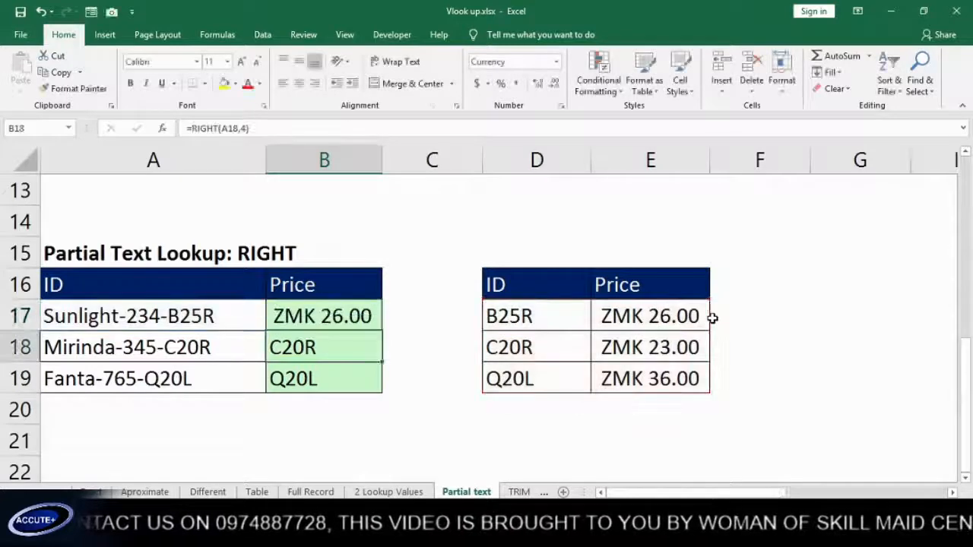
pyautogui.click(368, 323)
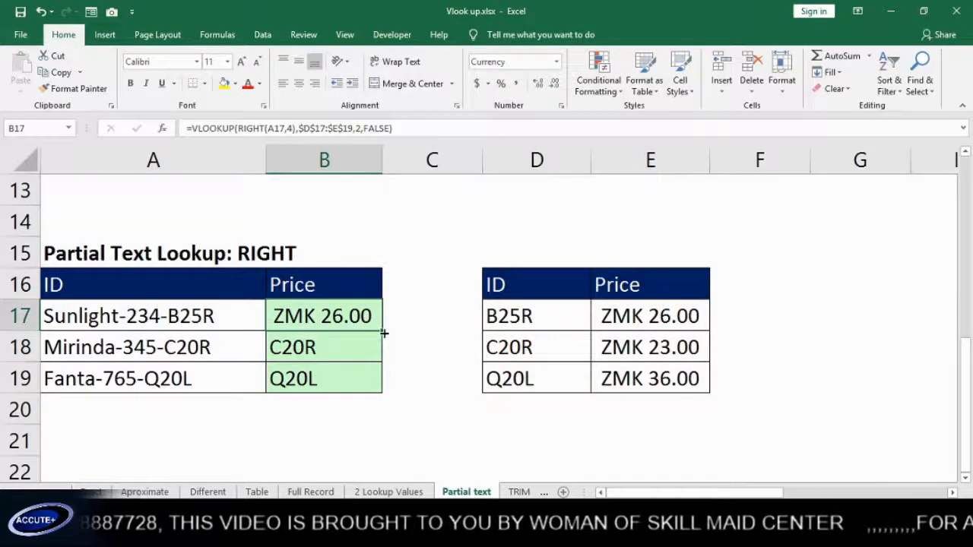
pyautogui.moveTo(384, 333); pyautogui.dragTo(385, 394)
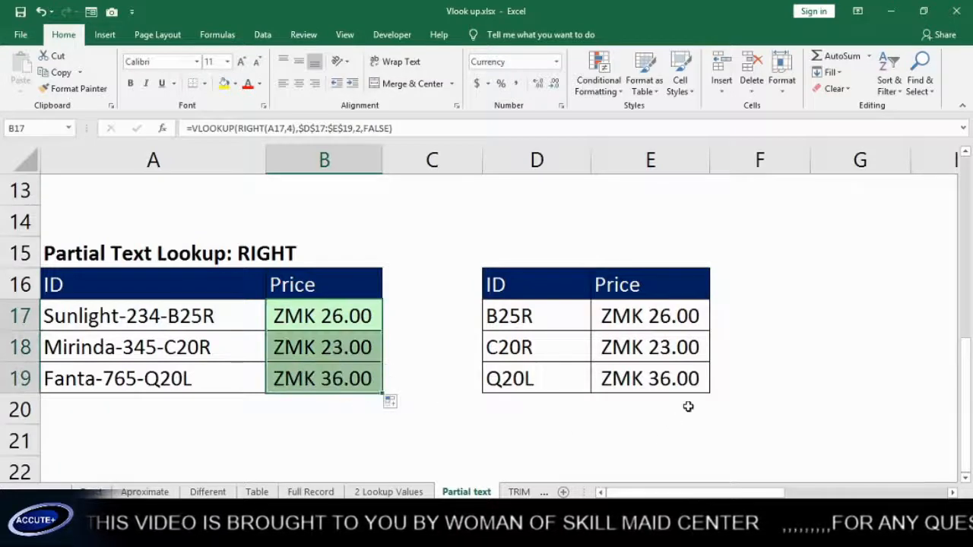